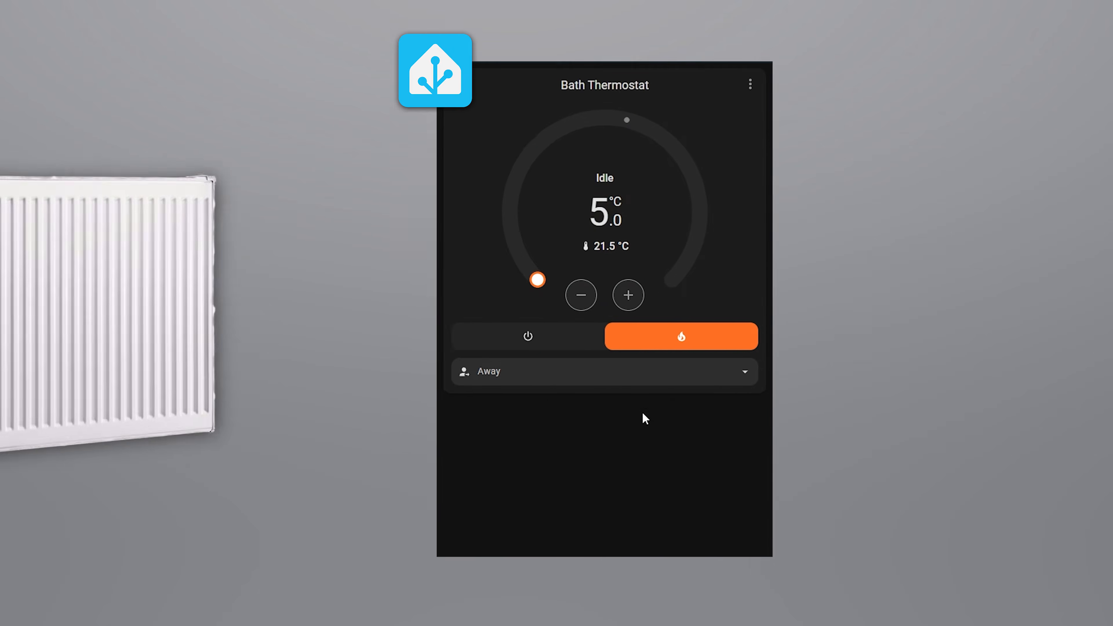
Step: Lower the Bath Thermostat's target temperature from the Comfort preset to 19 °C and switch the thermostat off
left_click(461, 473)
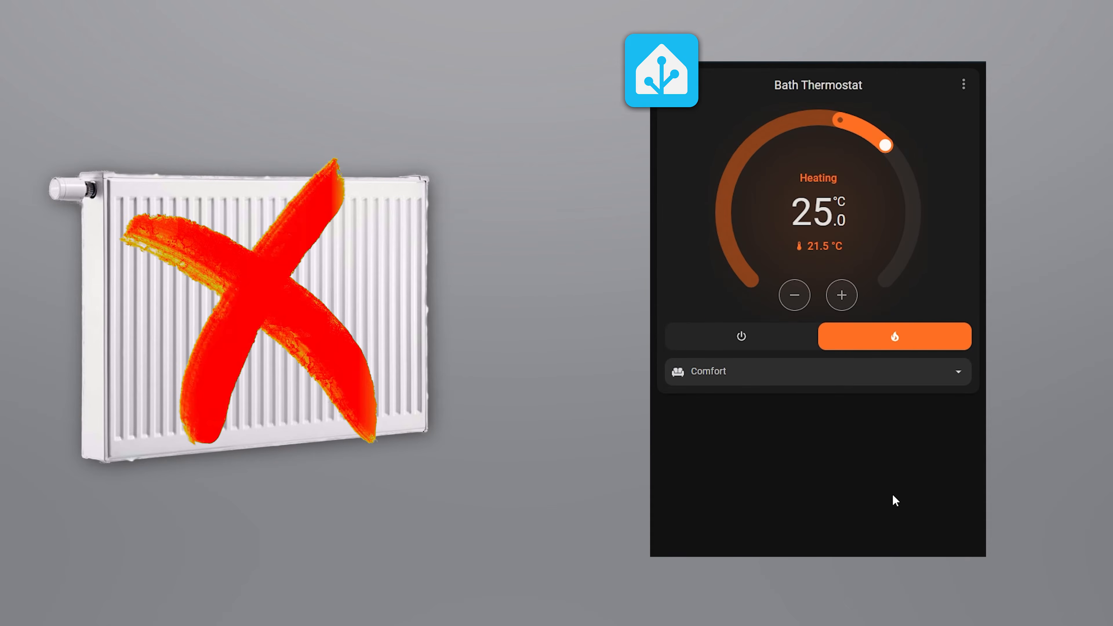
left_click(796, 302)
left_click(797, 301)
left_click(796, 300)
left_click(796, 301)
left_click(796, 300)
left_click(796, 300)
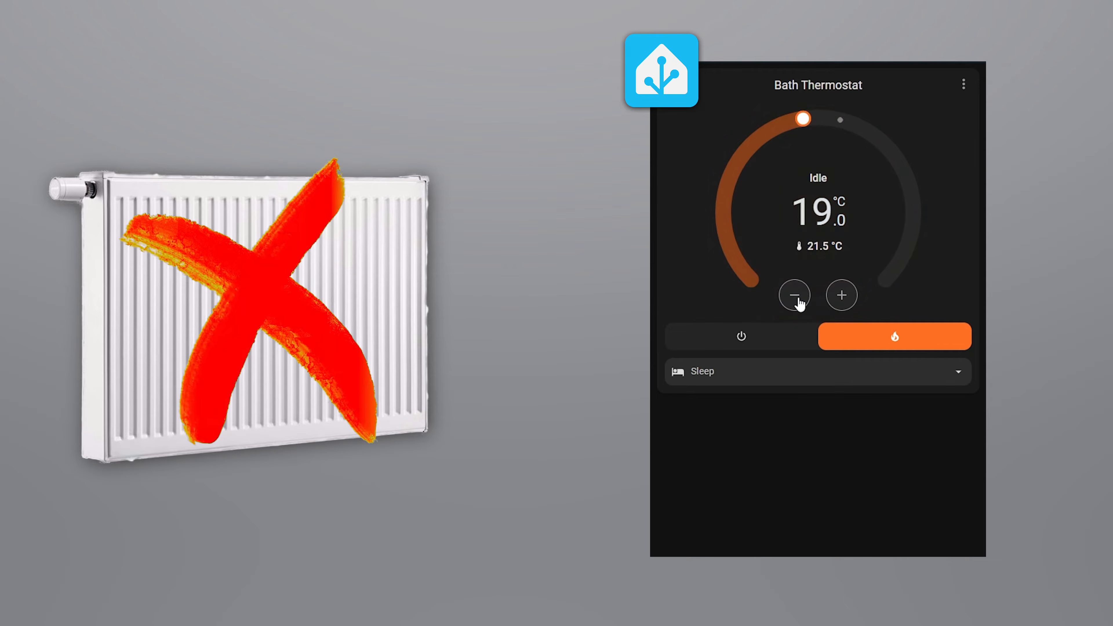
left_click(742, 339)
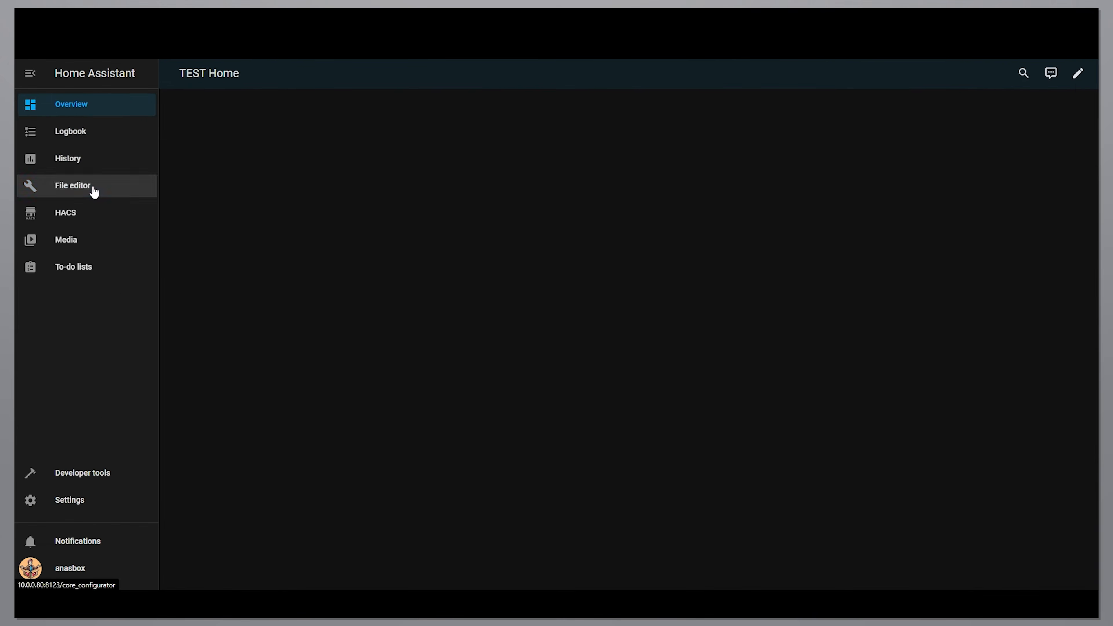
Step: Open configuration.yaml in the File editor and place the cursor on the empty last line
left_click(93, 188)
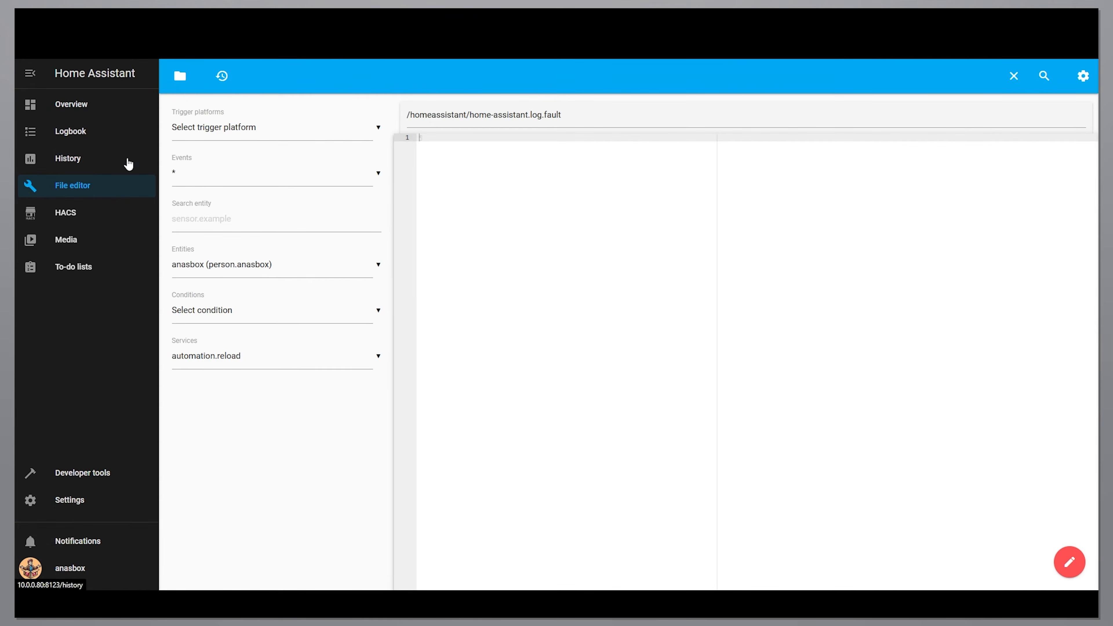
left_click(180, 76)
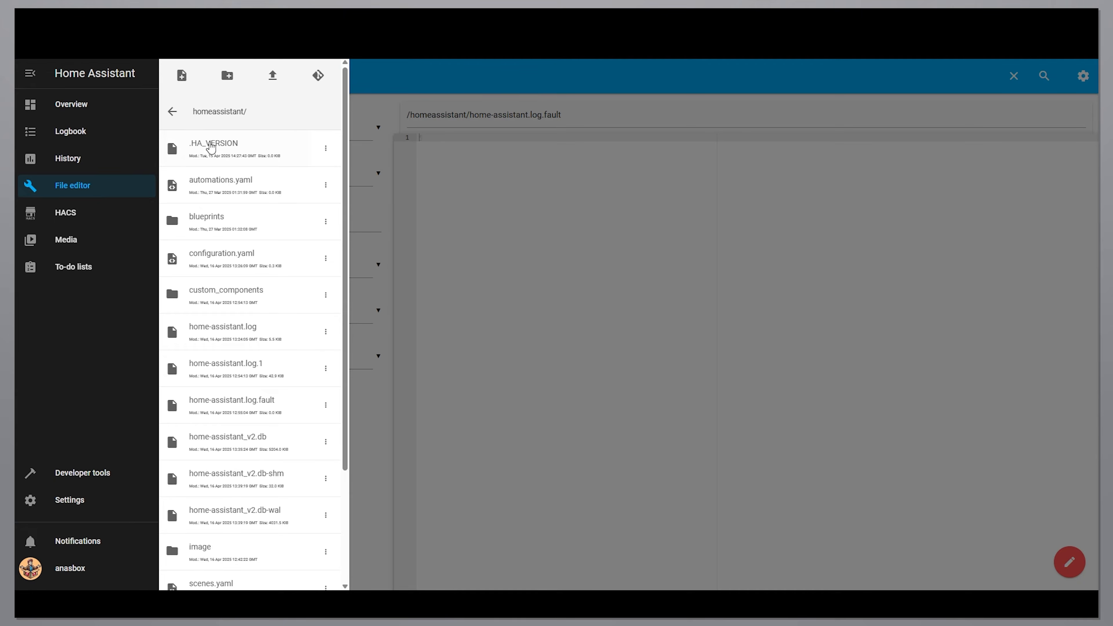
left_click(244, 263)
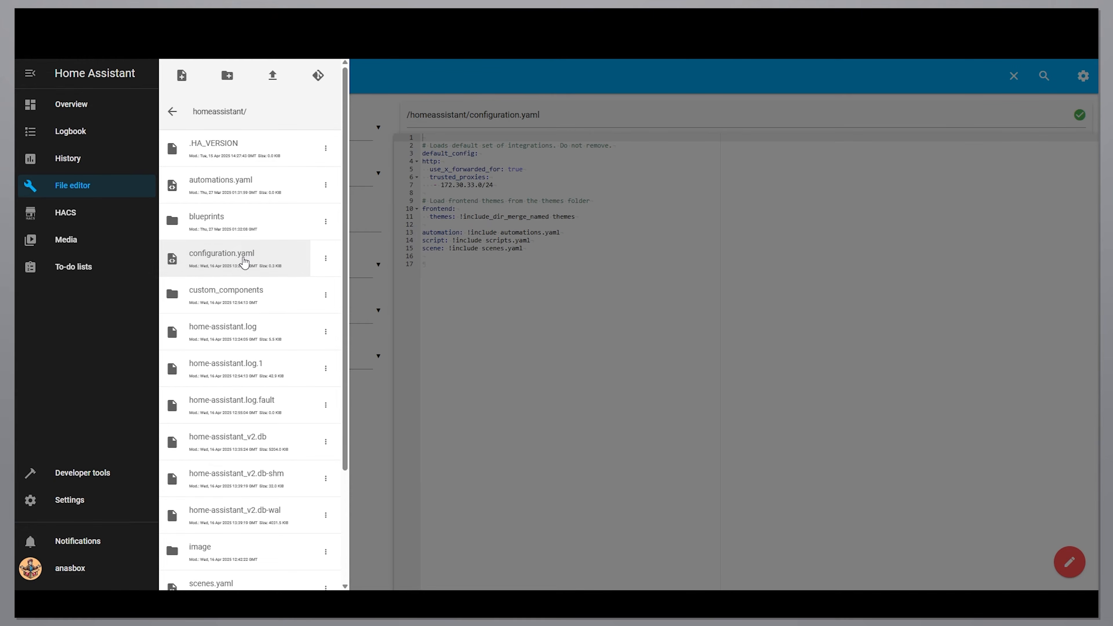
left_click(444, 290)
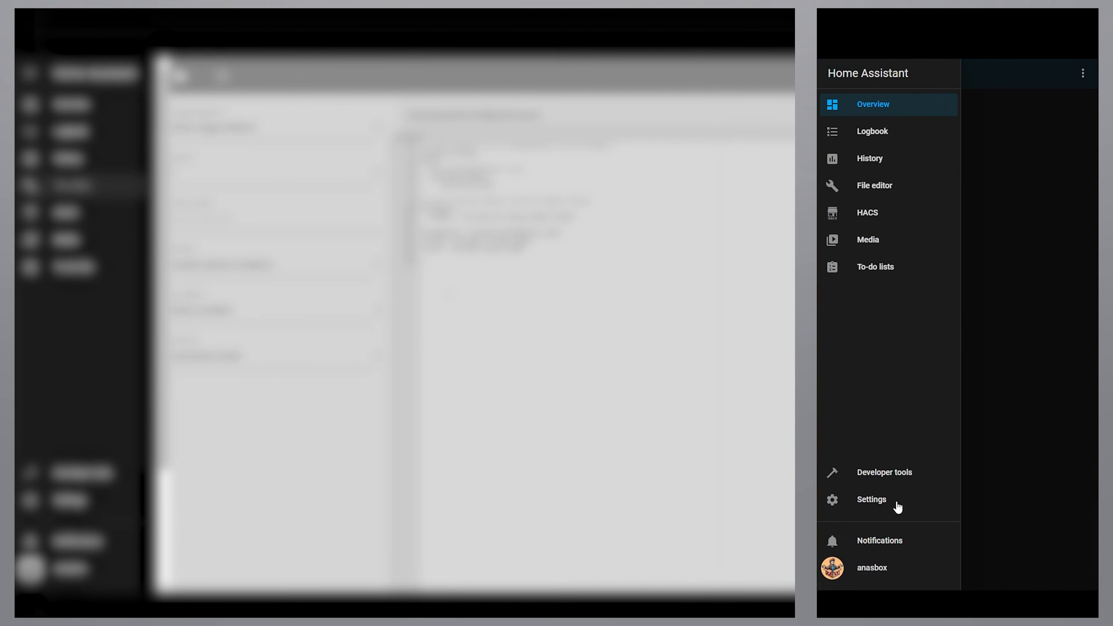
Step: Search the add-on store for "file" and install the official File editor add-on
left_click(894, 501)
left_click(933, 273)
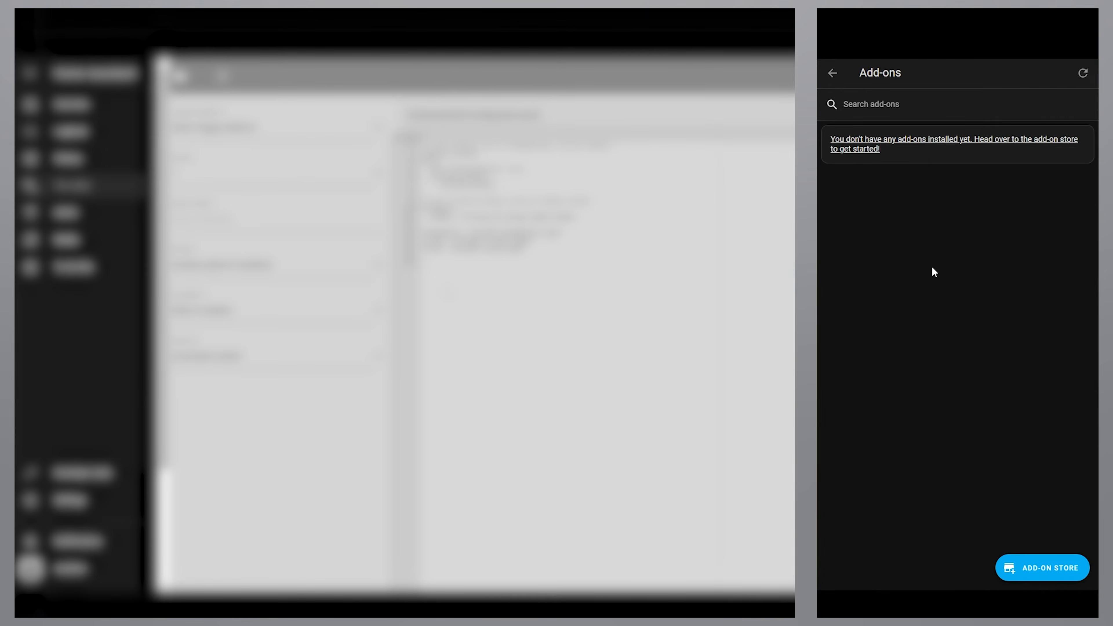
left_click(1032, 568)
left_click(911, 110)
type("file")
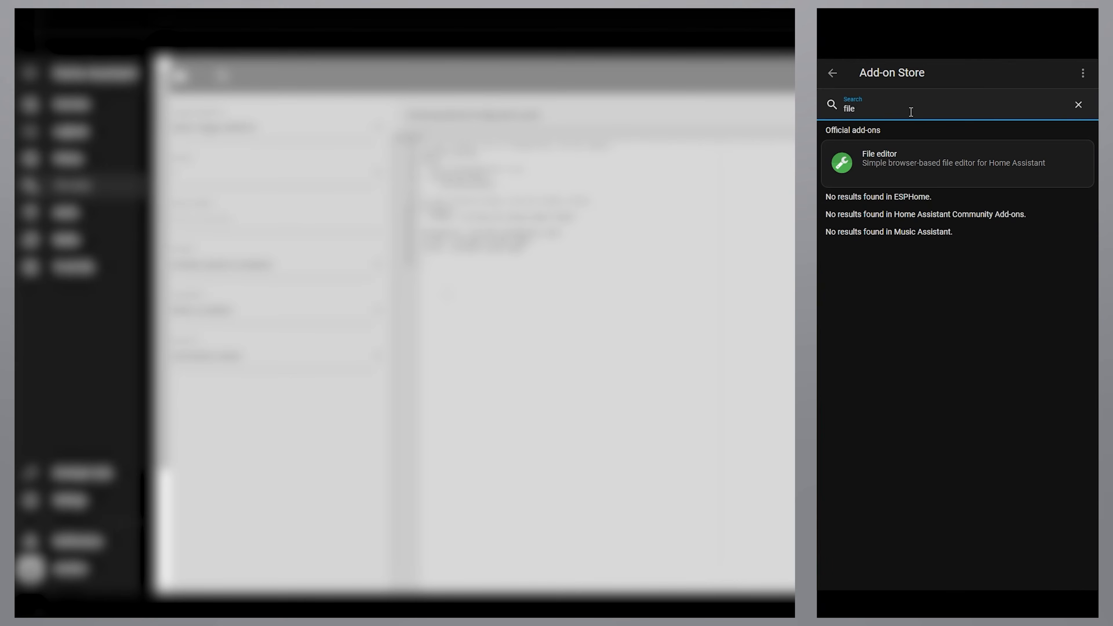
left_click(1066, 173)
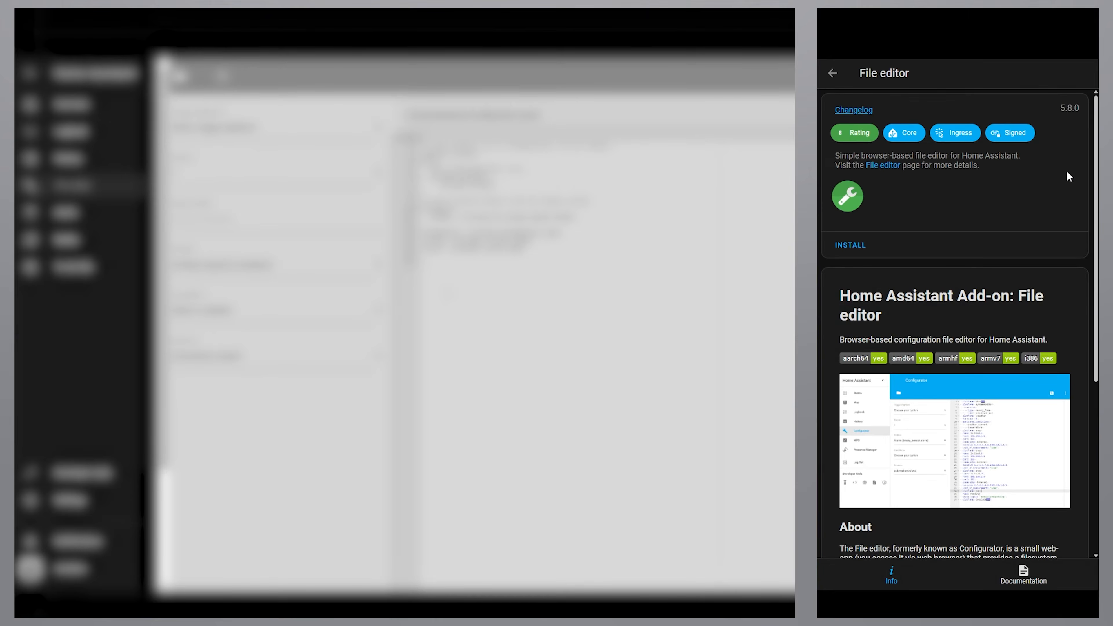
left_click(859, 246)
Step: Enable Watchdog and Show in sidebar for the File editor add-on, start it, and return to the main navigation
left_click(1069, 284)
left_click(1069, 370)
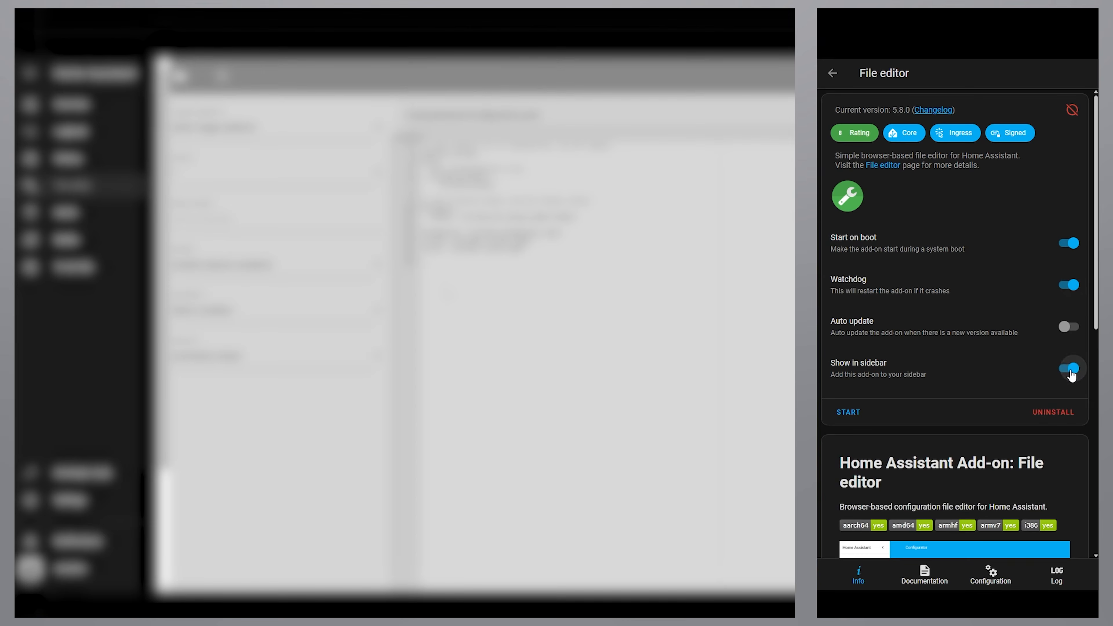
left_click(849, 414)
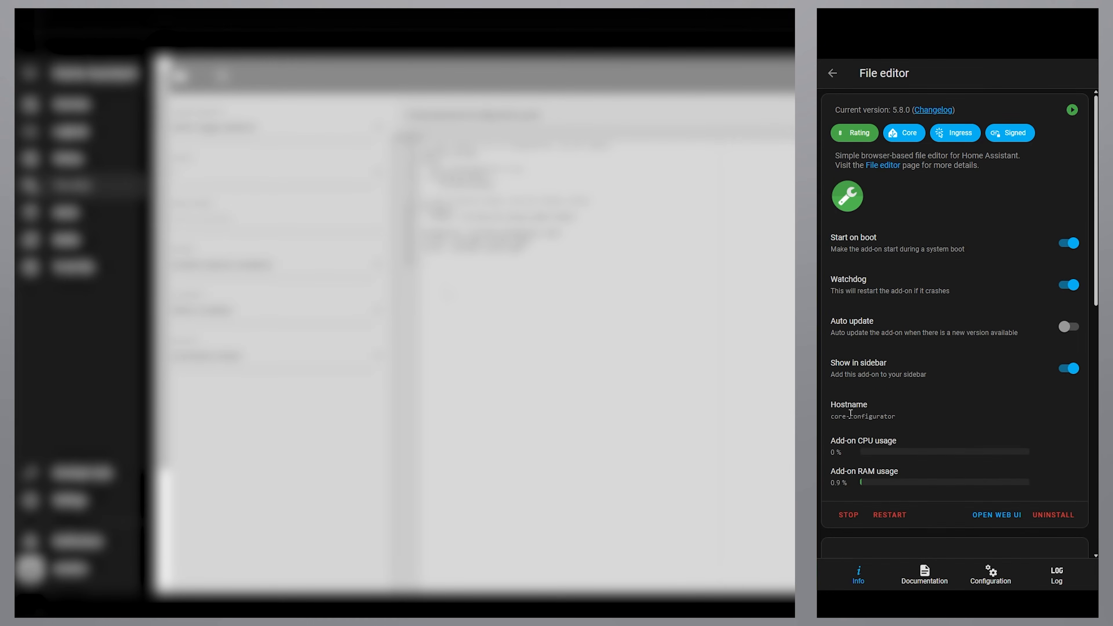
left_click(834, 73)
left_click(833, 74)
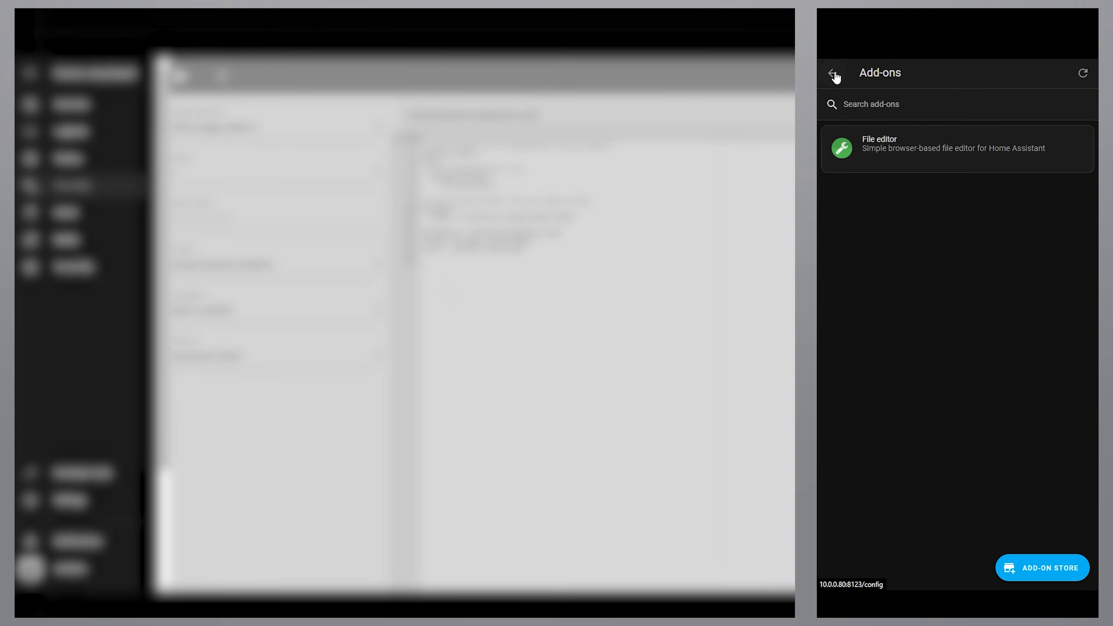
left_click(833, 74)
left_click(833, 74)
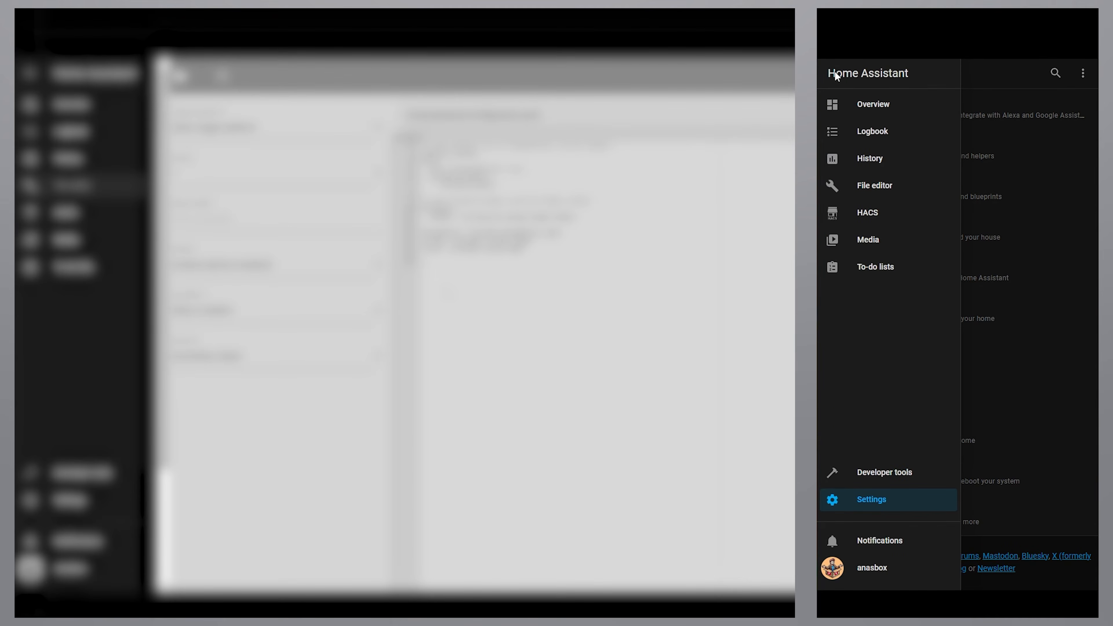
Step: Add a generic_thermostat climate named Bath Thermostat with heater switch.plug_5_local, sensor.bath_temperature, range 5–35, cold tolerance 0.3, home 21, comfort 25, sleep 19, away 5, precision 0.5
left_click(946, 189)
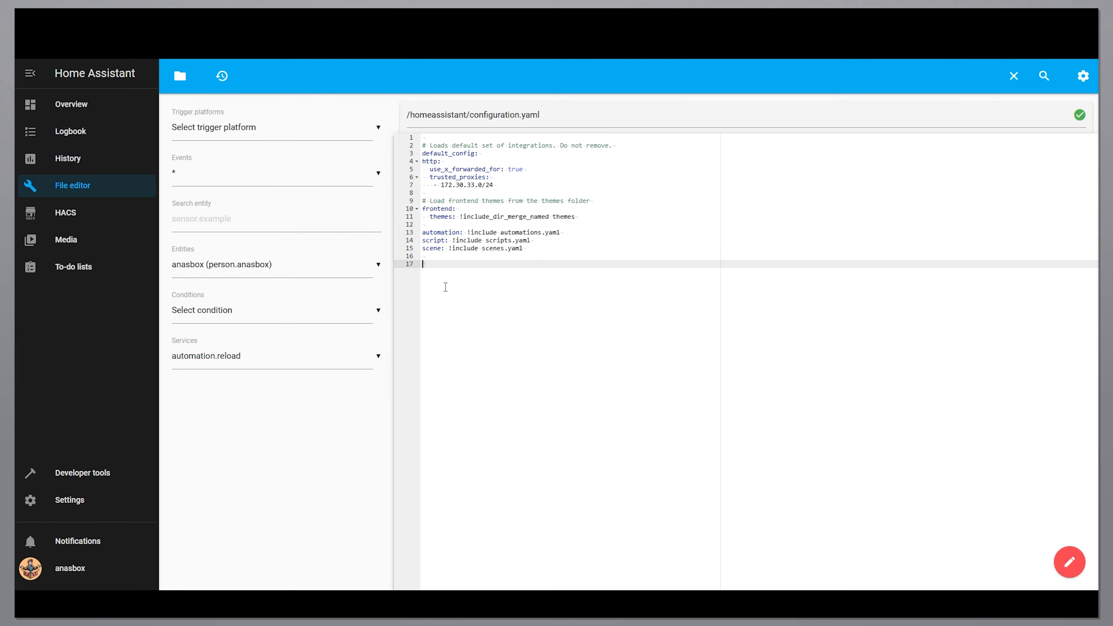
type("climate:   - platform: generic_thermostat     name: Bath Thermostat     heater: switch.plug_5_local     target_sensor: sensor.bath_temperature     min_temp: 5     max_temp: 35     ac_mode: false     target_temp: 5     cold_tolerance: 0.3     hot_tolerance: 0     min_cycle_duration:       seconds: 5     keep_alive:       minutes: 3     initial_hvac_mode: \"off\"     home_temp: 21     comfort_temp: 25     sleep_temp: 19     away_temp: 5     precision: 0.5")
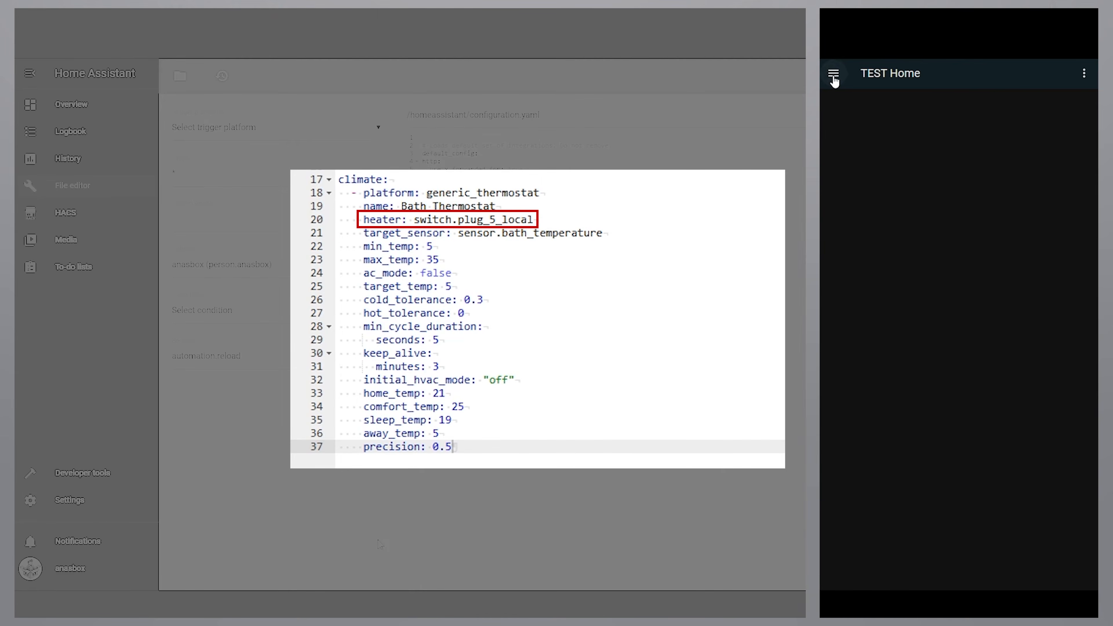
Step: Look up the Plug 5 local switch under the Tuya Local integration and copy its entity ID for the heater entry
left_click(893, 502)
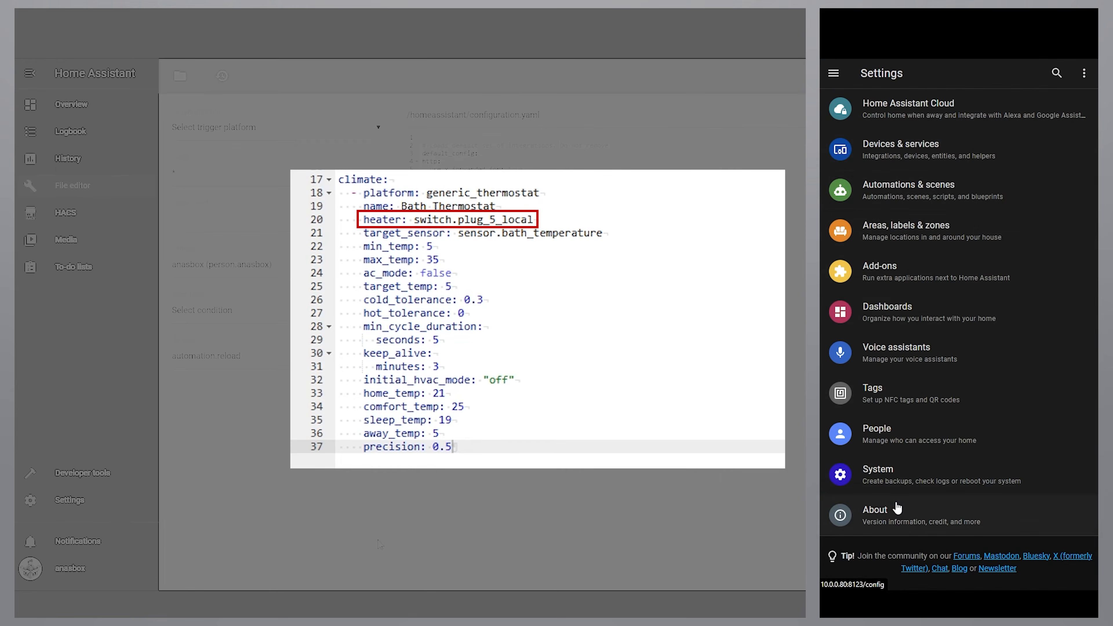
left_click(939, 159)
scroll(1093, 248, "down", 10)
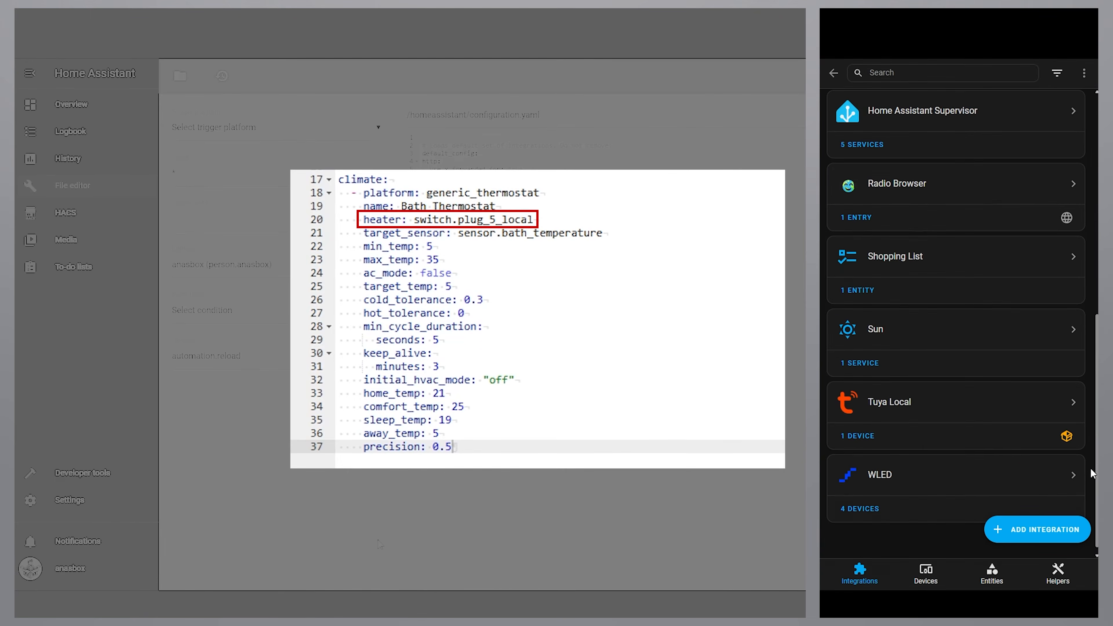
left_click(845, 417)
left_click(846, 419)
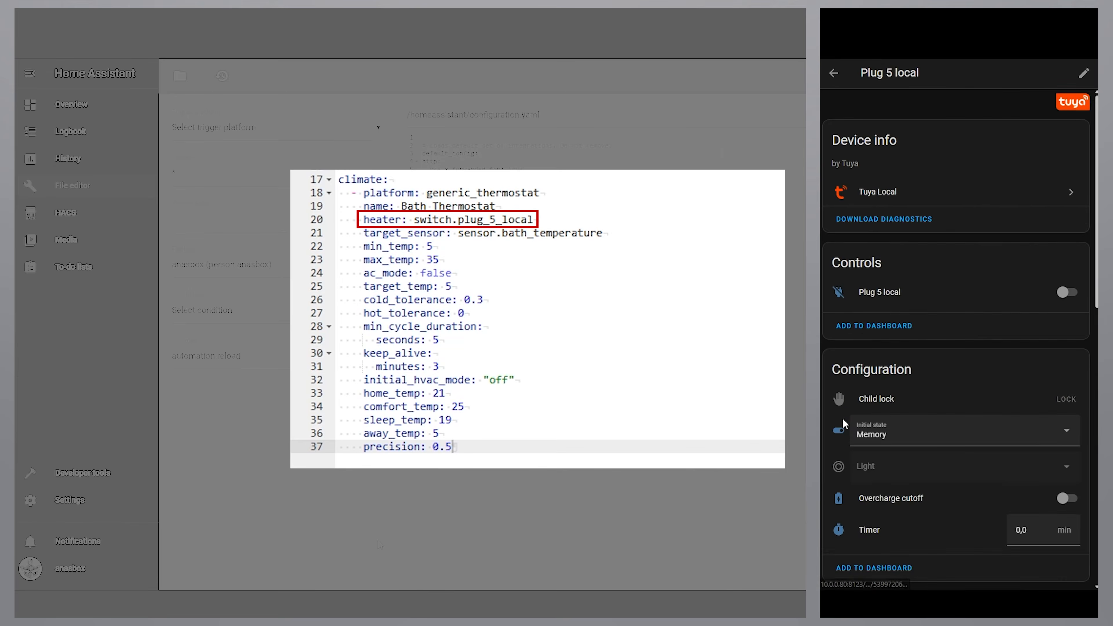
left_click(889, 295)
left_click(1023, 101)
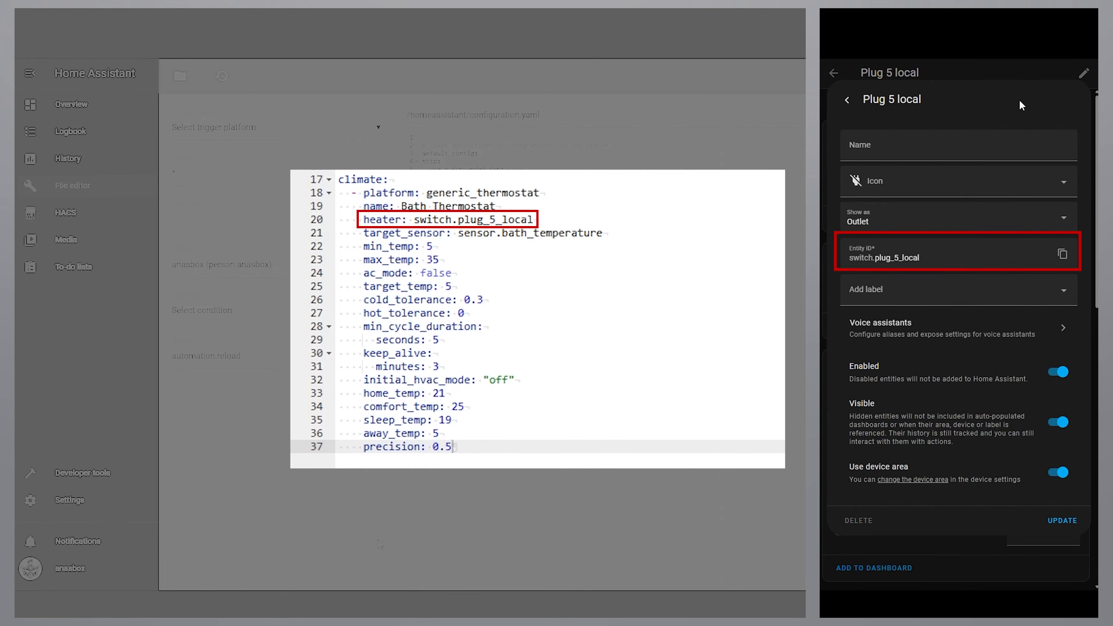
left_click(1062, 254)
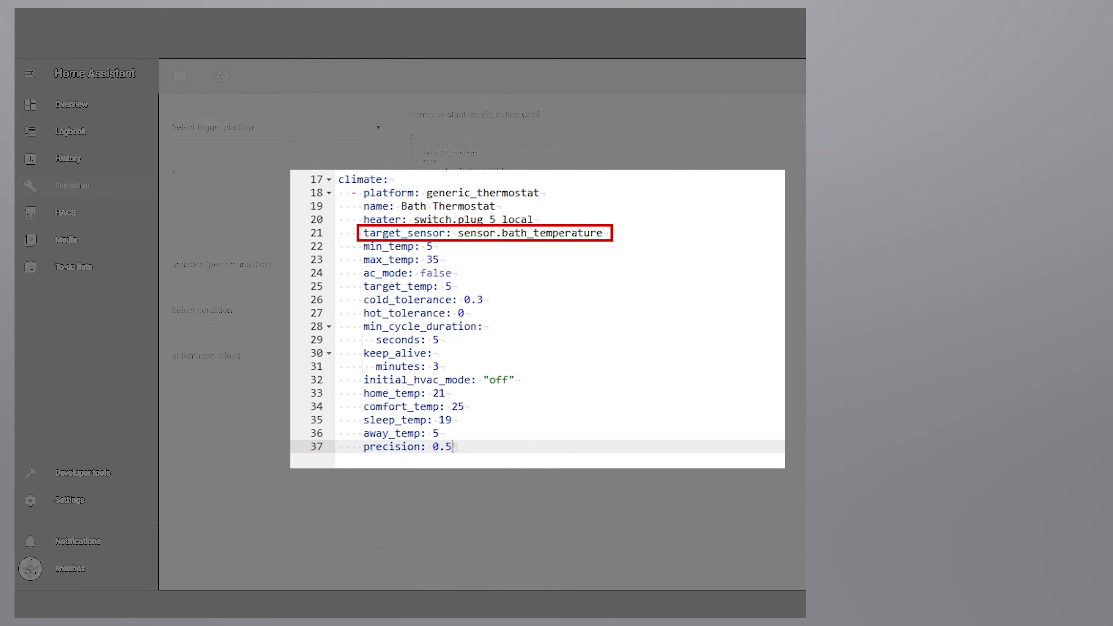
Step: Look up the Mi Bath temperature sensor under the BTHome integration and copy its entity ID for the target sensor entry
left_click(835, 76)
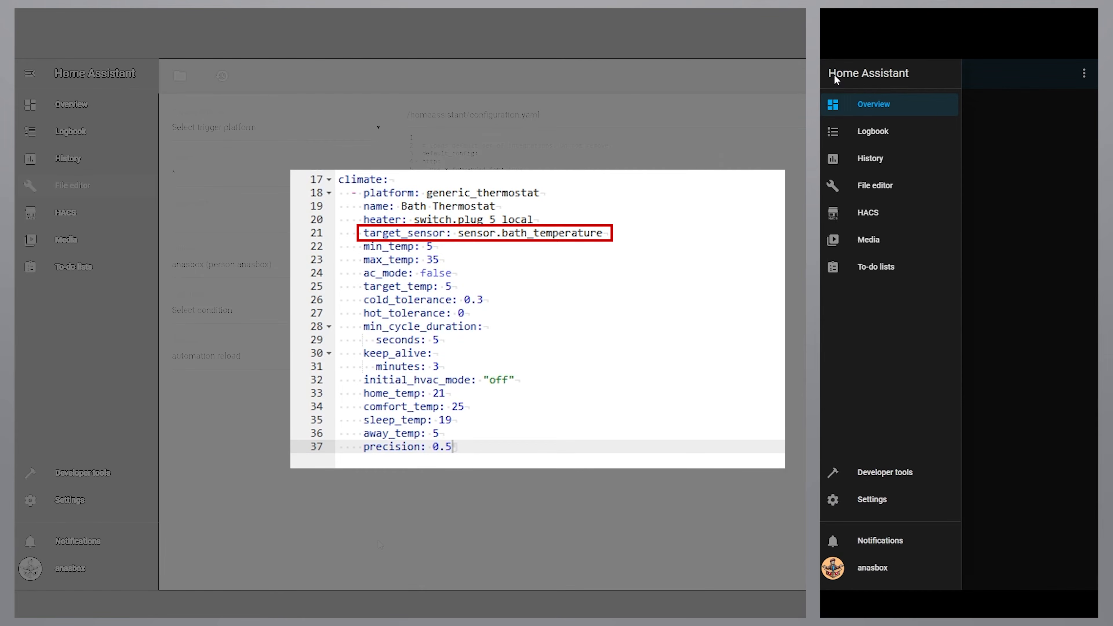
left_click(880, 499)
left_click(920, 154)
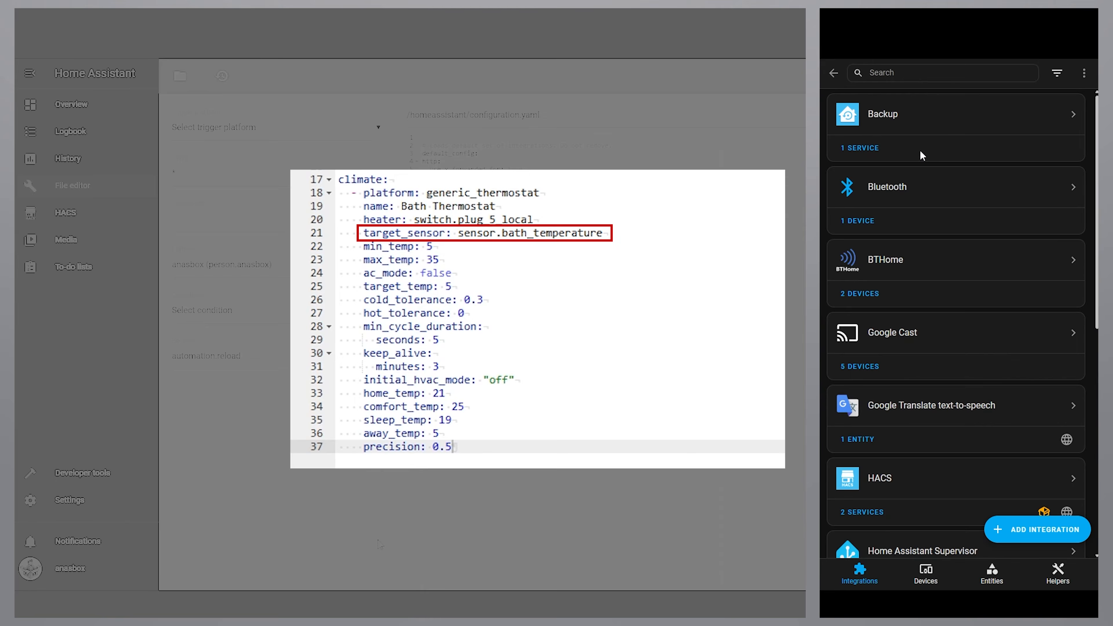
left_click(915, 266)
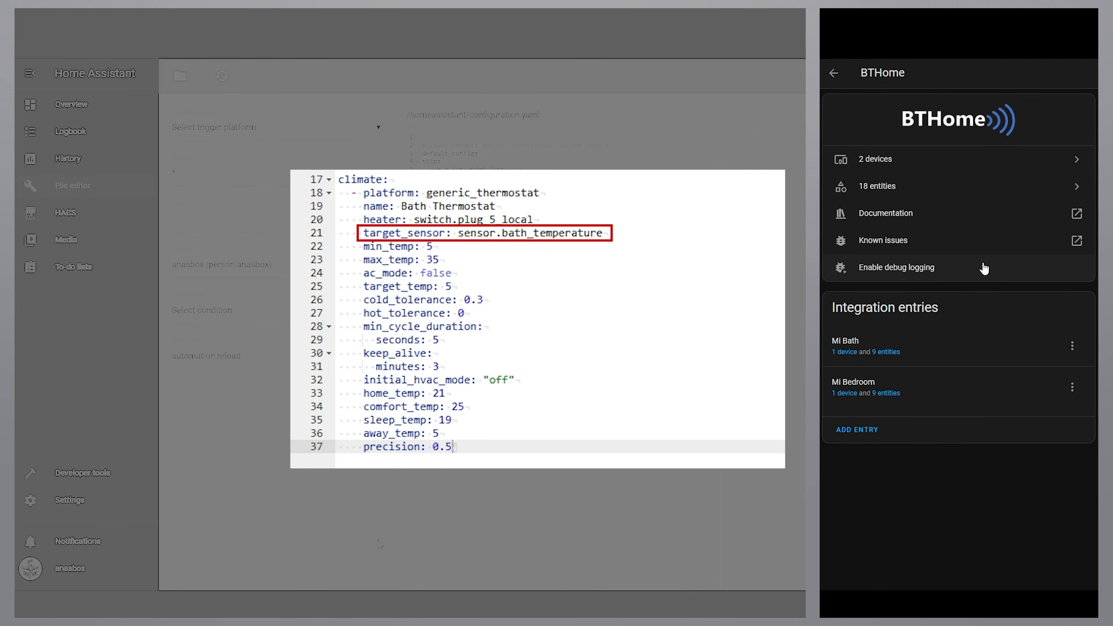
left_click(846, 352)
left_click(970, 405)
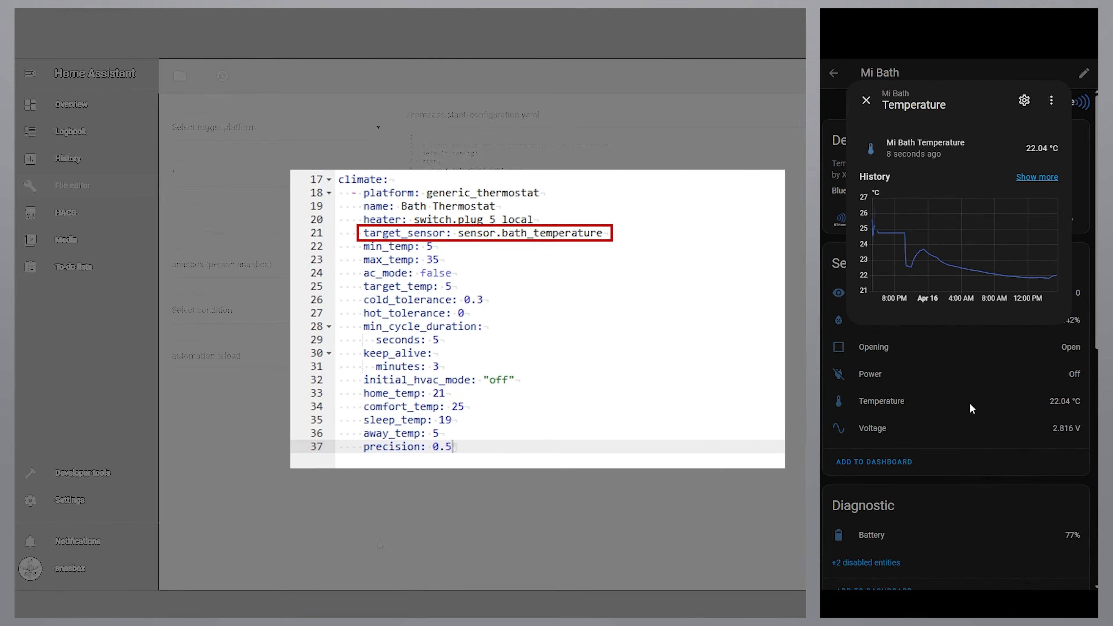
left_click(1018, 106)
left_click(1062, 293)
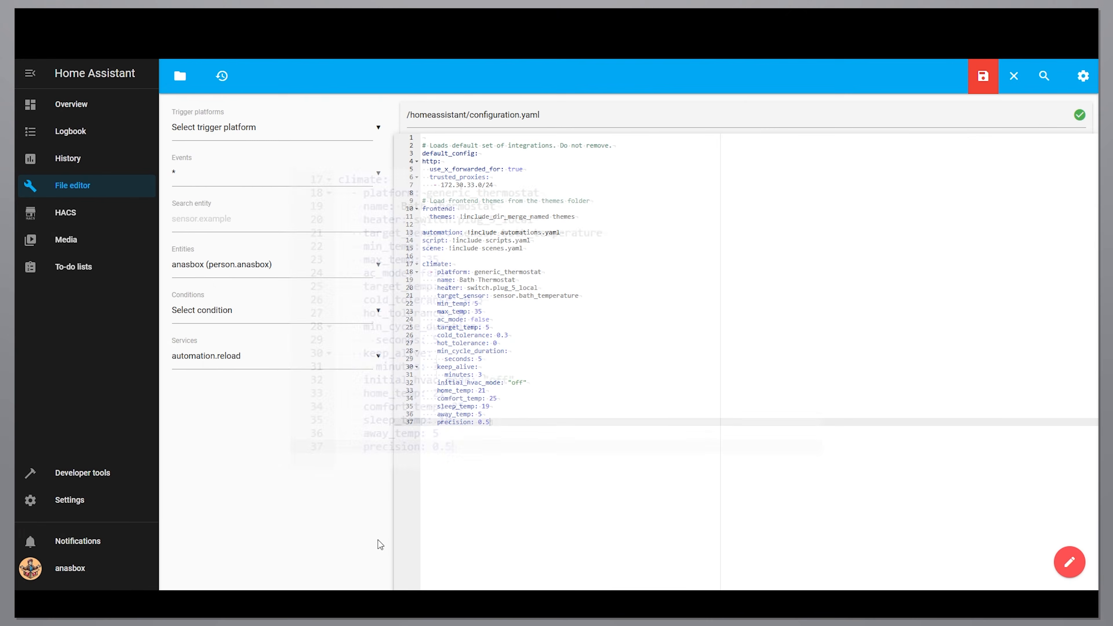
Step: Save configuration.yaml and restart Home Assistant to load the new thermostat
left_click(977, 83)
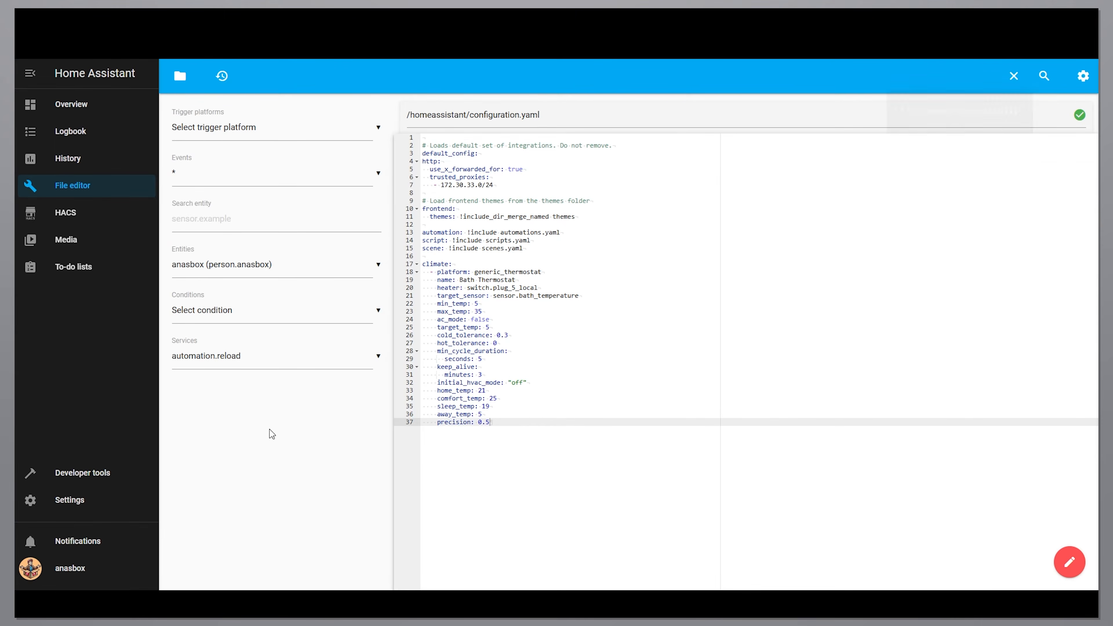
left_click(107, 502)
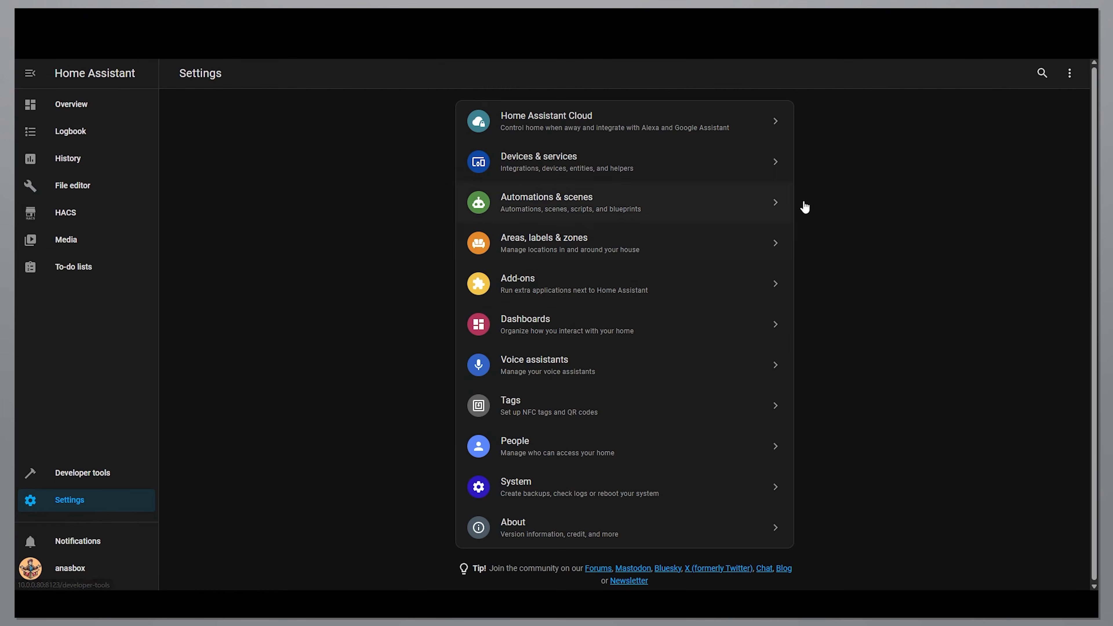
left_click(1080, 73)
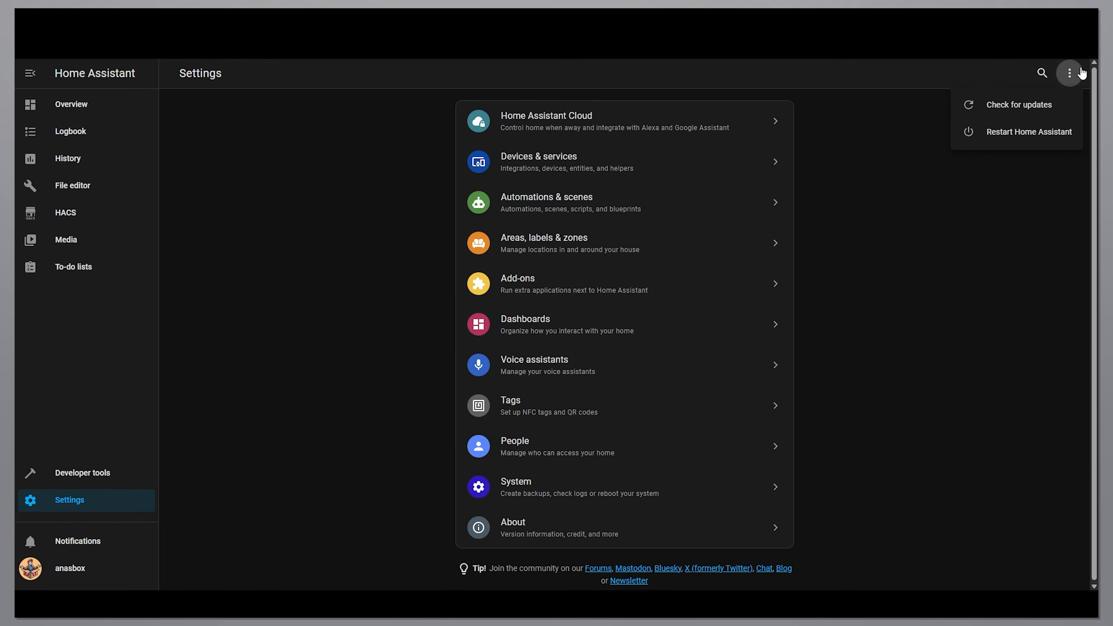
left_click(1054, 137)
left_click(623, 351)
left_click(626, 353)
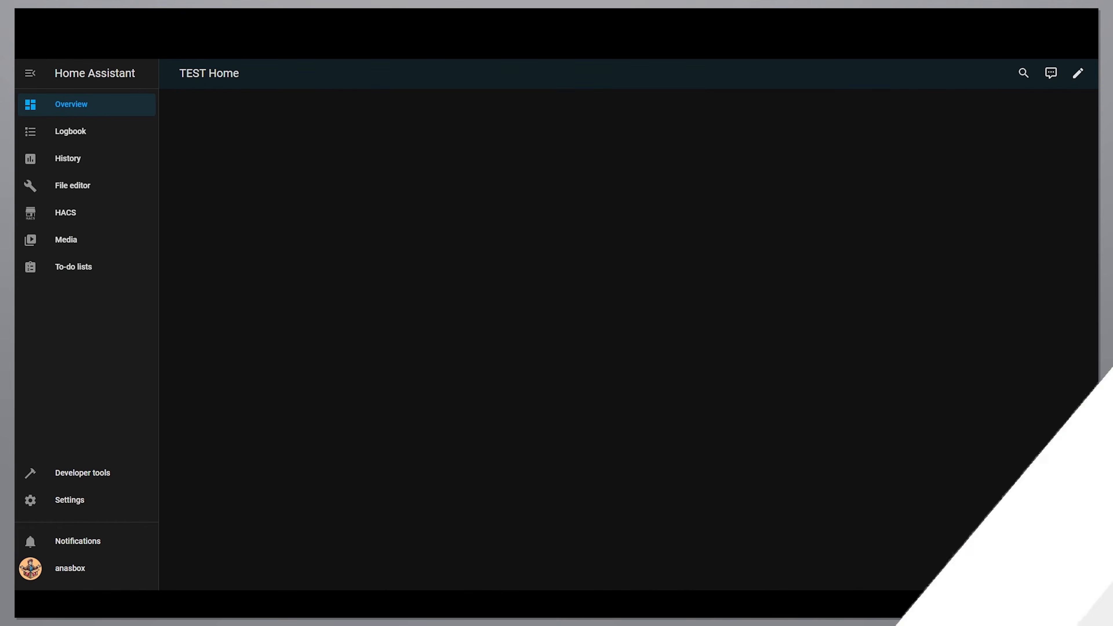
Step: Add a Thermostat card to the TEST Home dashboard with Bath Thermostat as its entity
left_click(1076, 74)
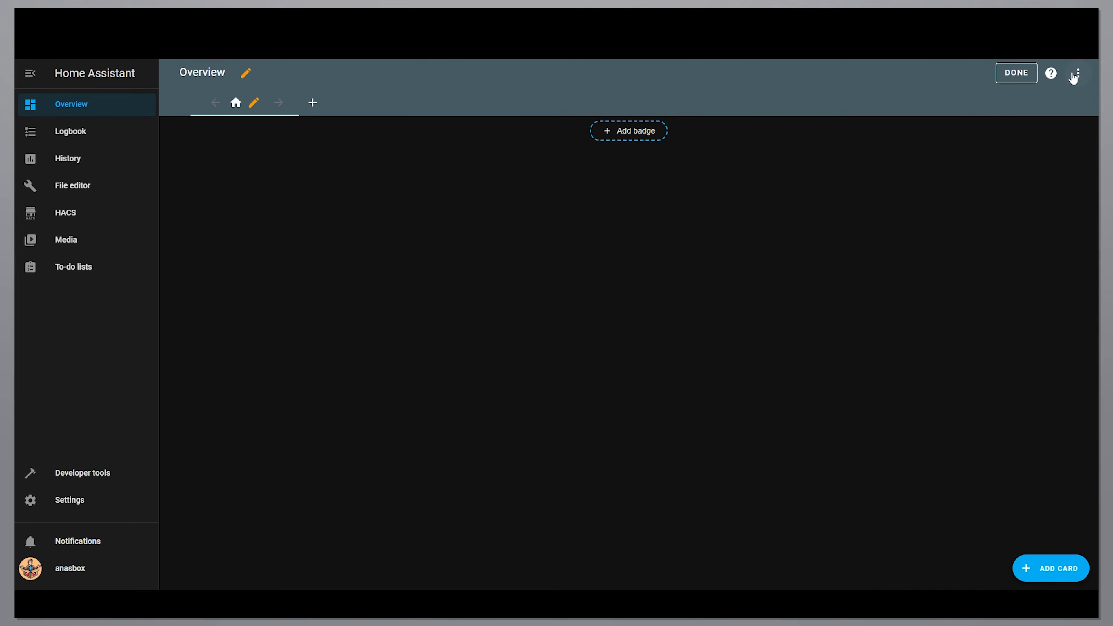
left_click(1039, 569)
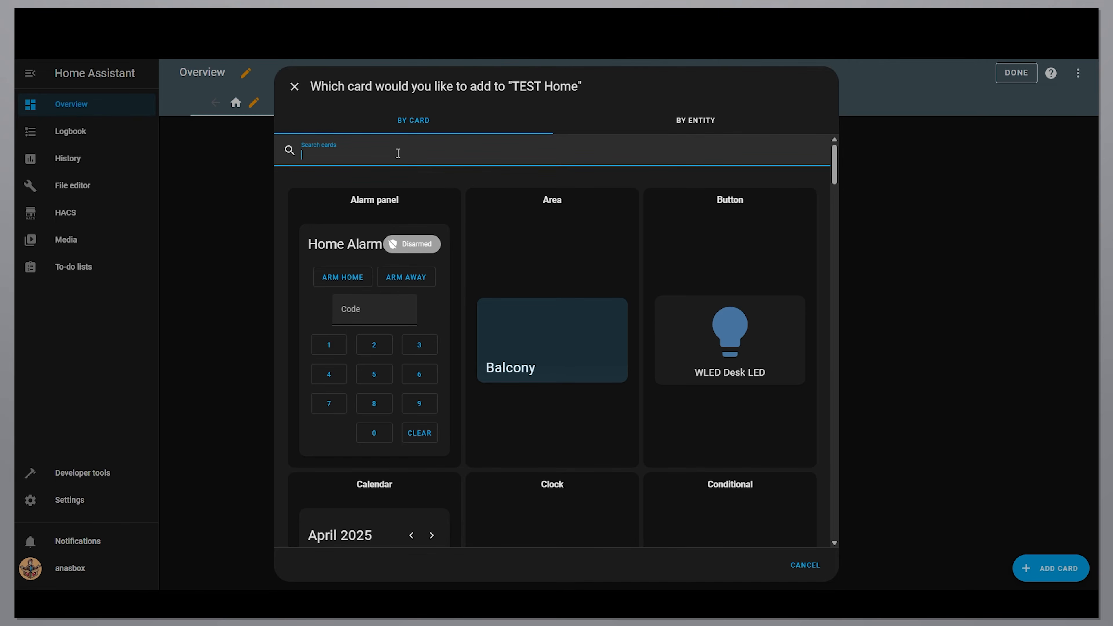
type("ther")
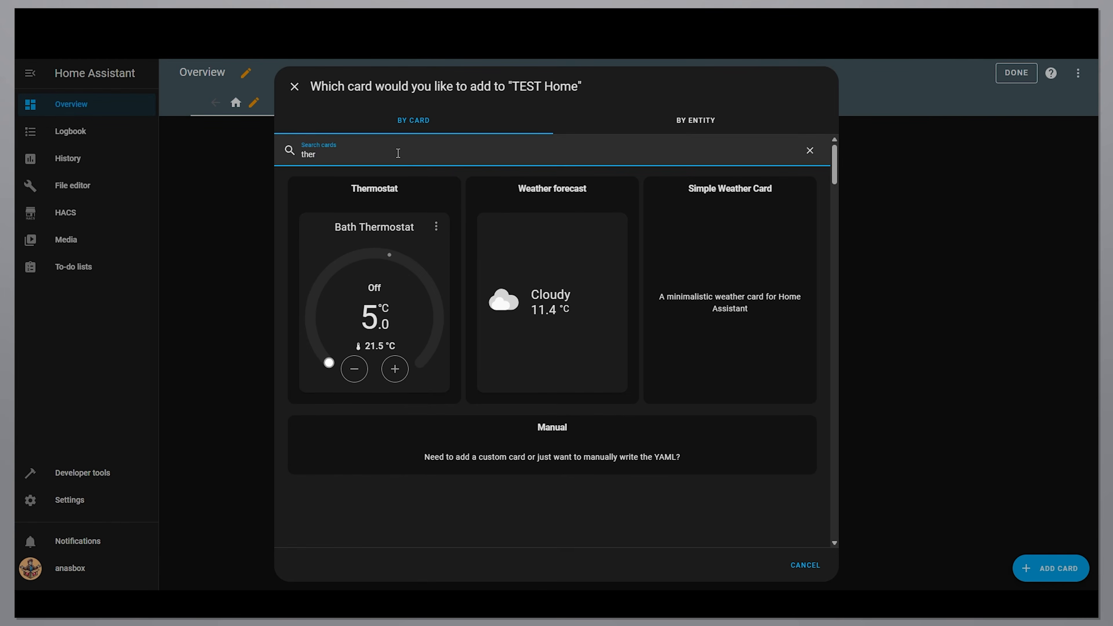
left_click(398, 293)
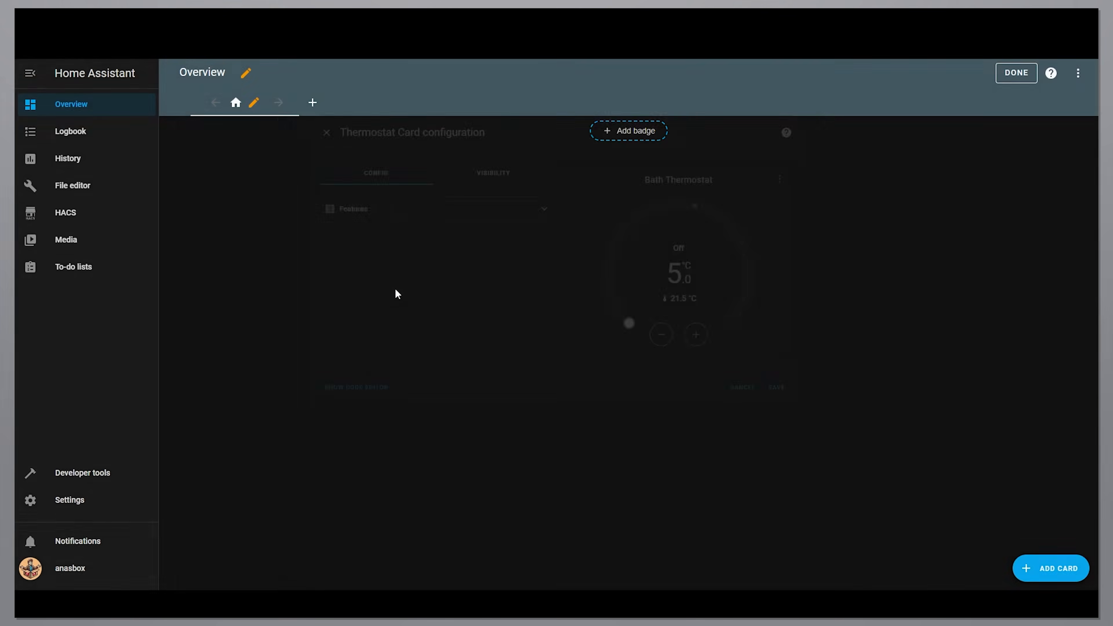
left_click(373, 189)
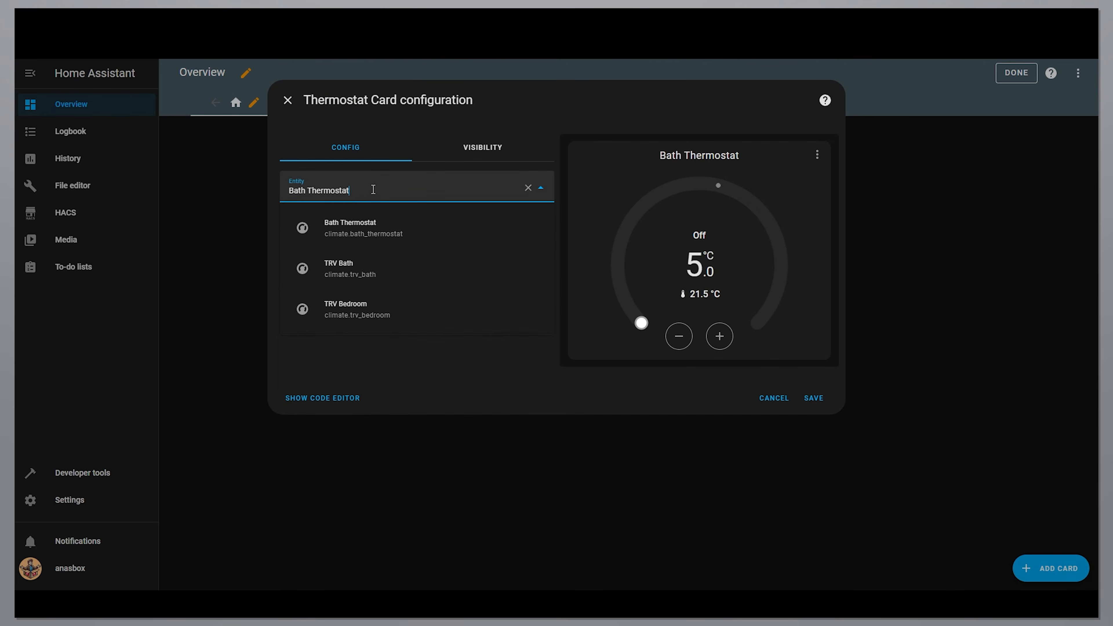
left_click(362, 228)
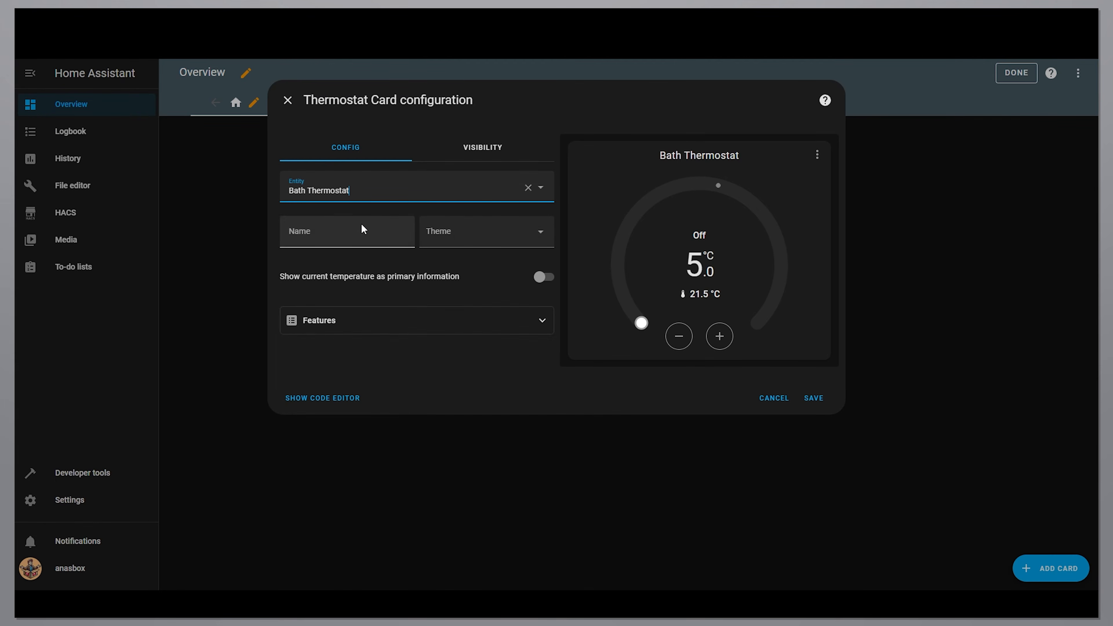
Step: Add the Climate HVAC modes and Climate preset modes features to the thermostat card, save it and finish editing the dashboard
left_click(363, 323)
left_click(356, 358)
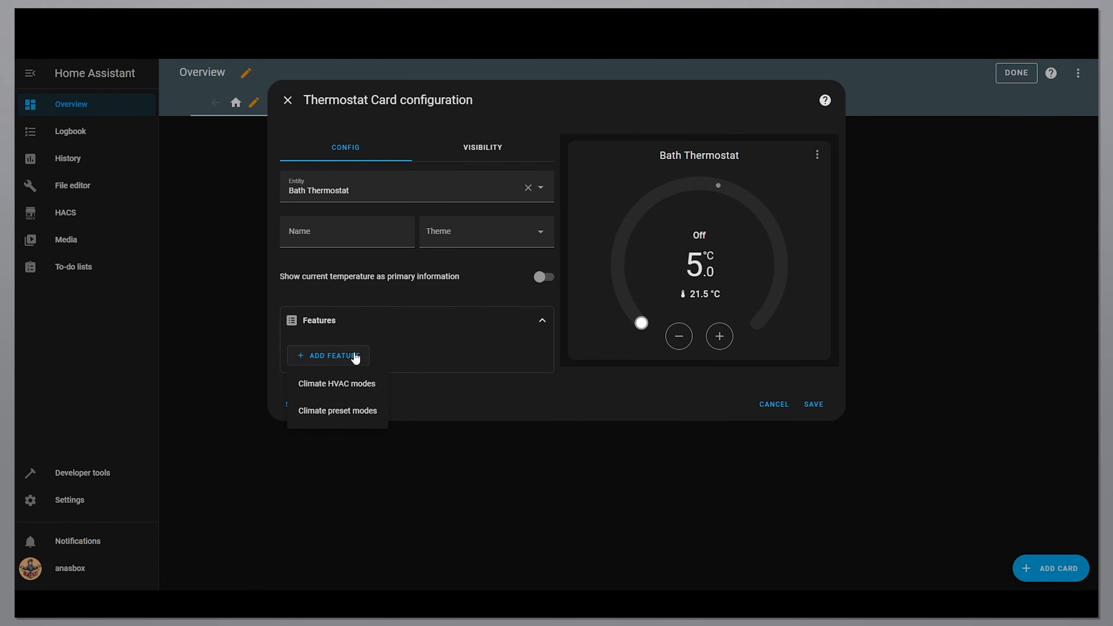
left_click(349, 380)
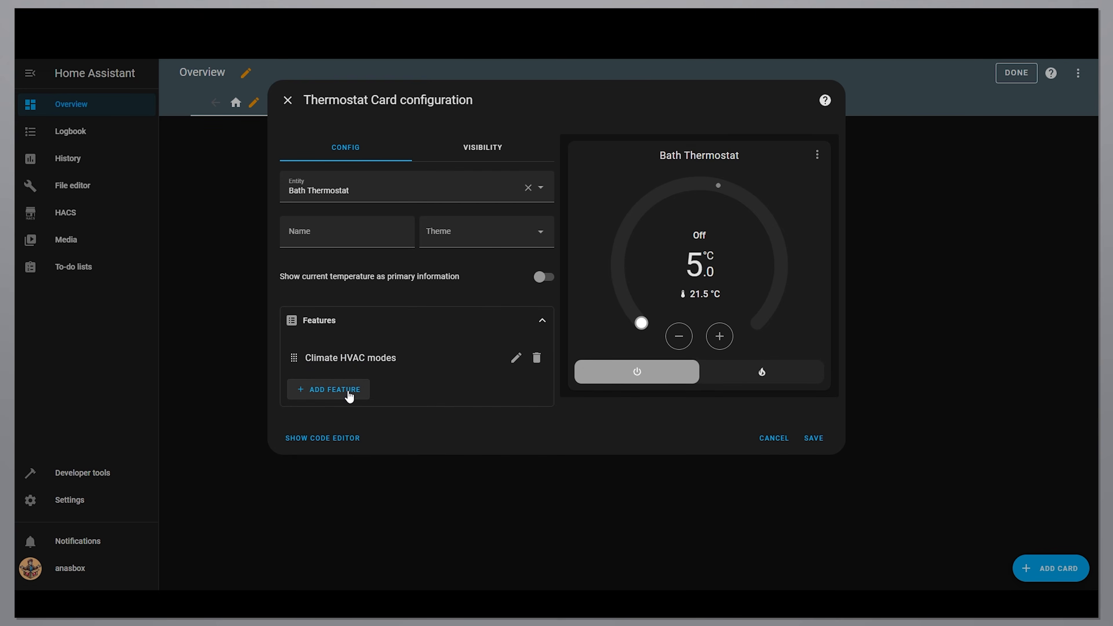
left_click(349, 388)
left_click(341, 445)
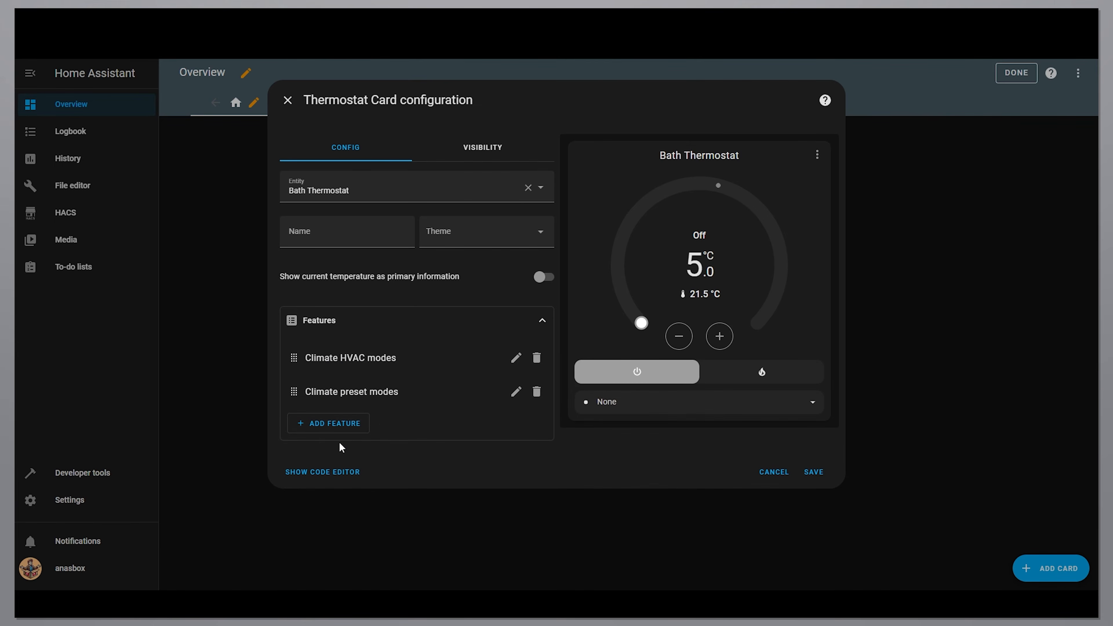
left_click(813, 474)
left_click(1014, 75)
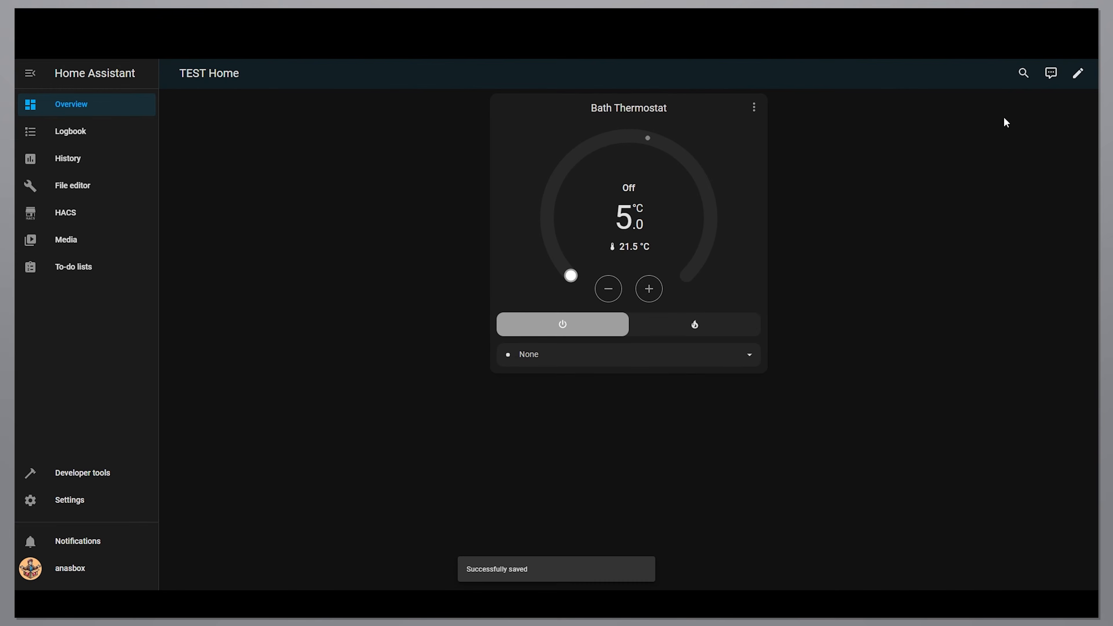
Step: Set the Bath Thermostat's target temperature to 23.5 °C and switch it to heat mode
left_click_drag(570, 275, 671, 148)
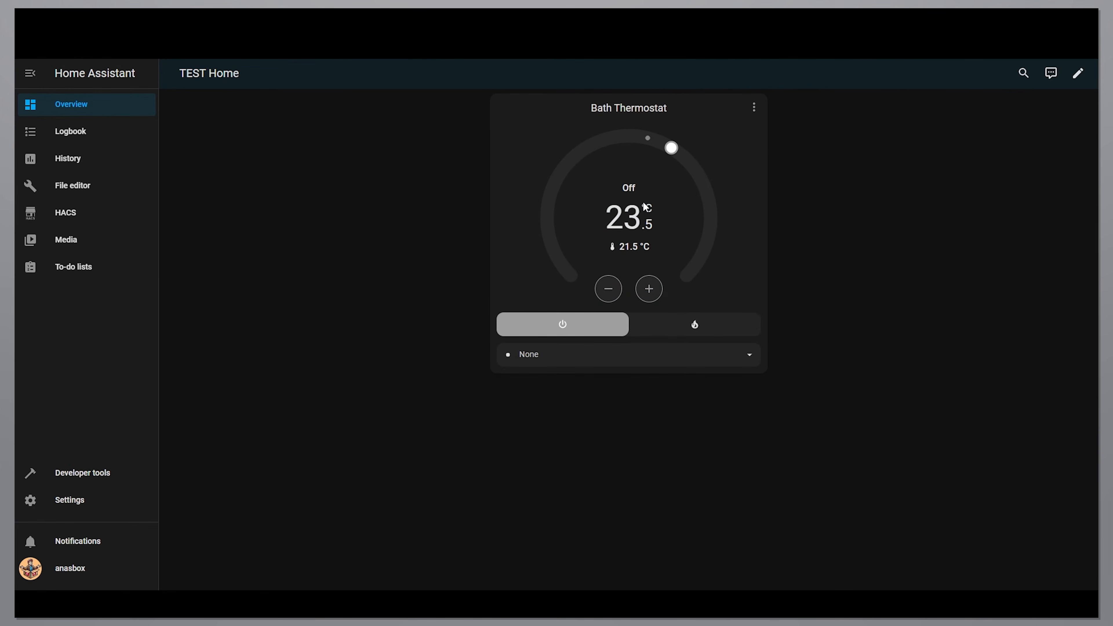
left_click(701, 325)
Step: Try the Away and Comfort presets on the Bath Thermostat, lowering the target temperature by three increments after Comfort
left_click(749, 354)
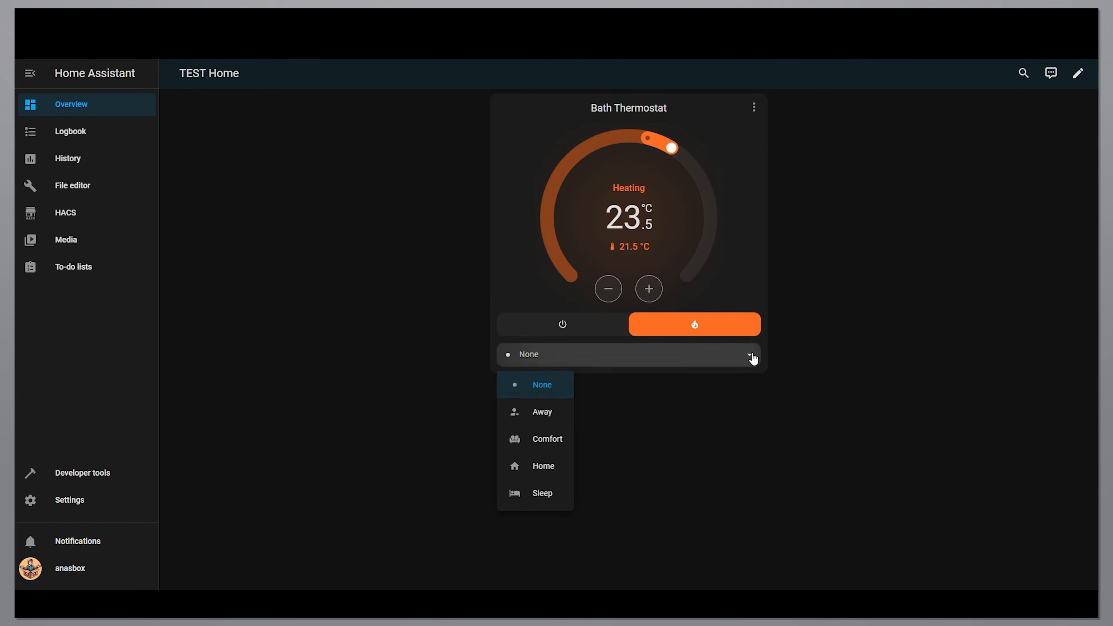
left_click(552, 416)
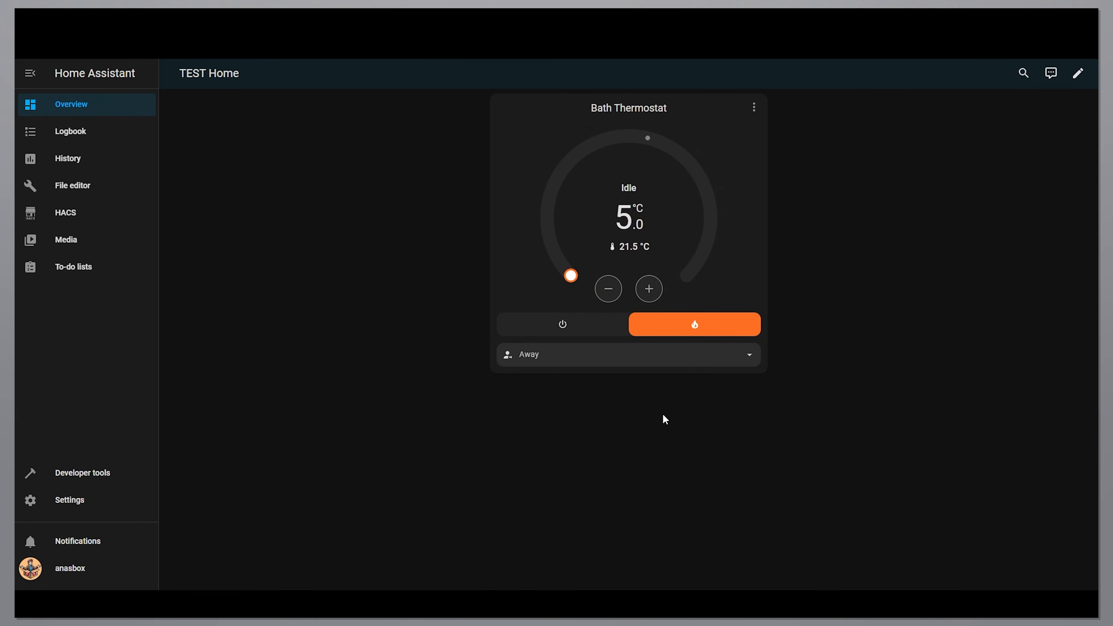
left_click(656, 359)
left_click(553, 443)
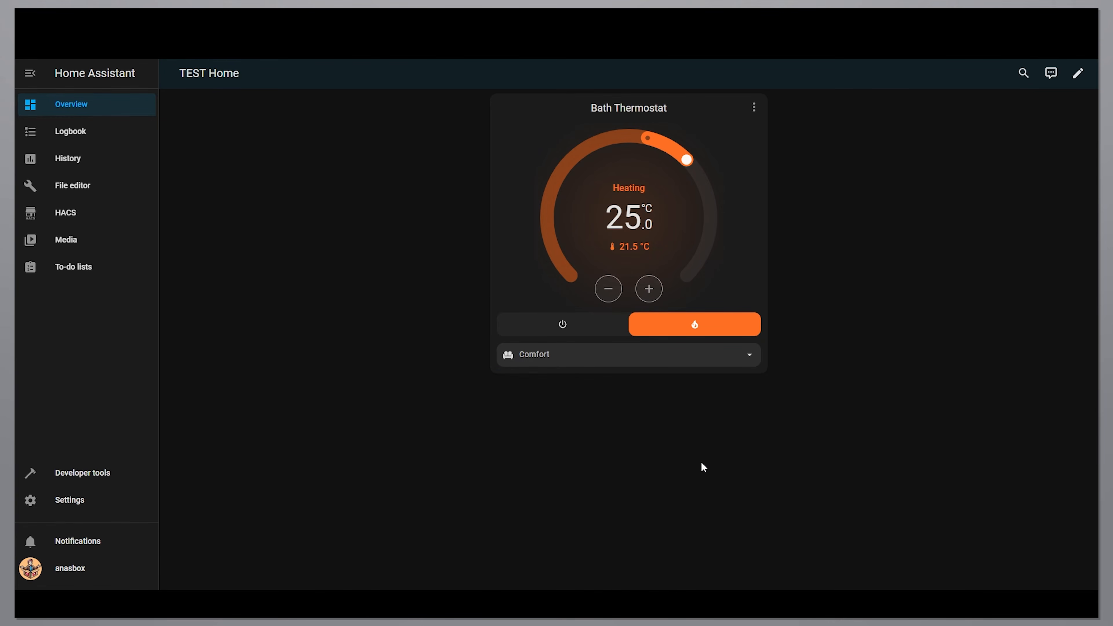
left_click(612, 296)
left_click(613, 296)
left_click(609, 291)
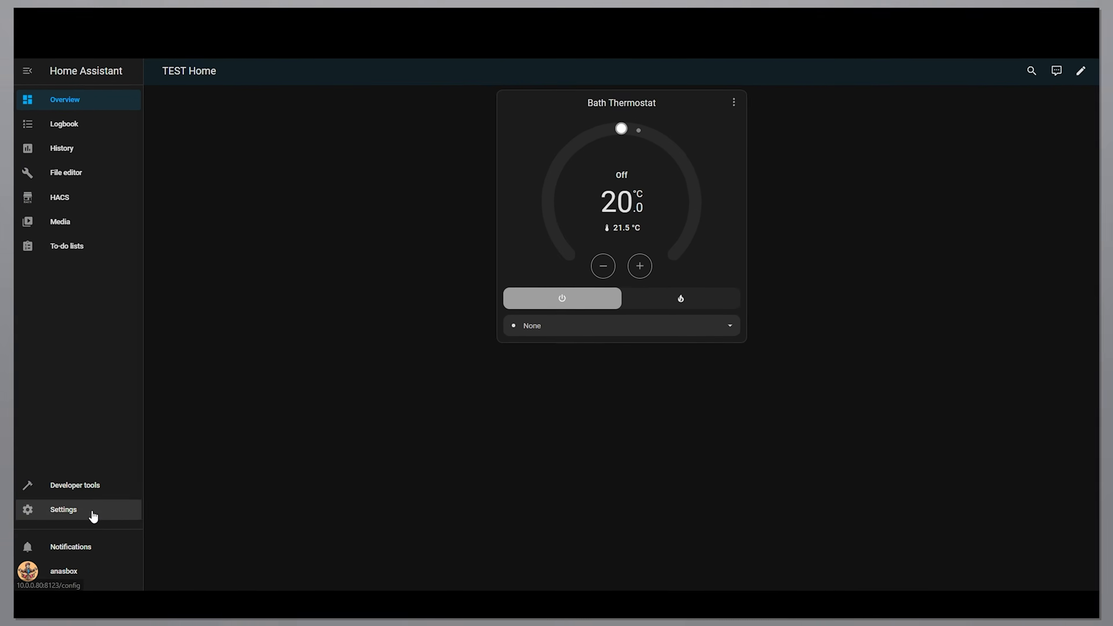
Step: Create a new empty automation in the automations and scenes settings
left_click(93, 512)
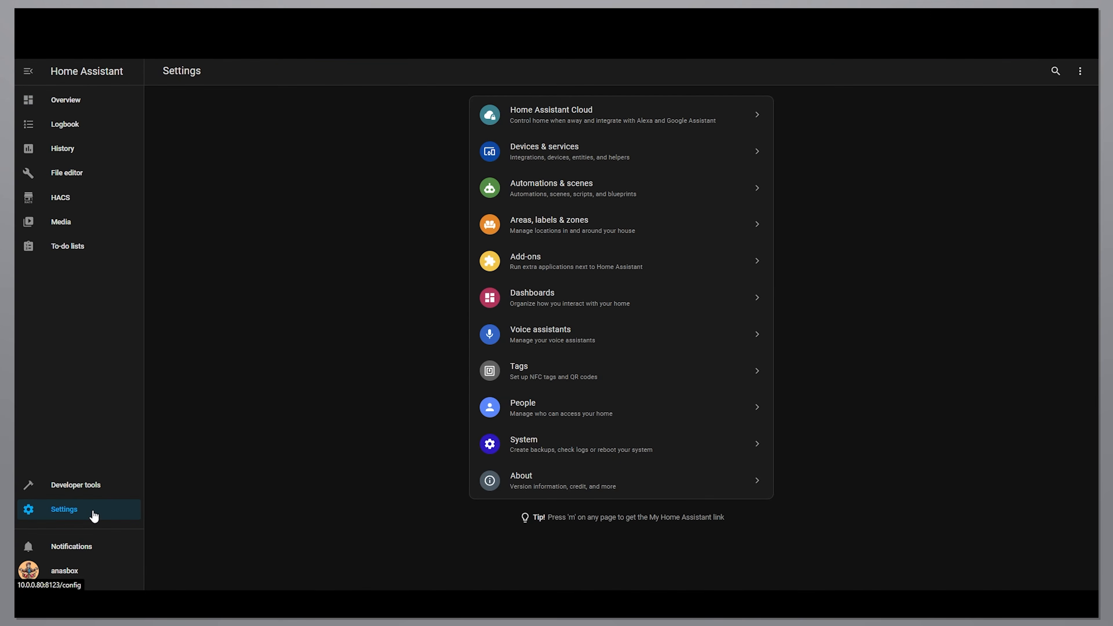
left_click(595, 176)
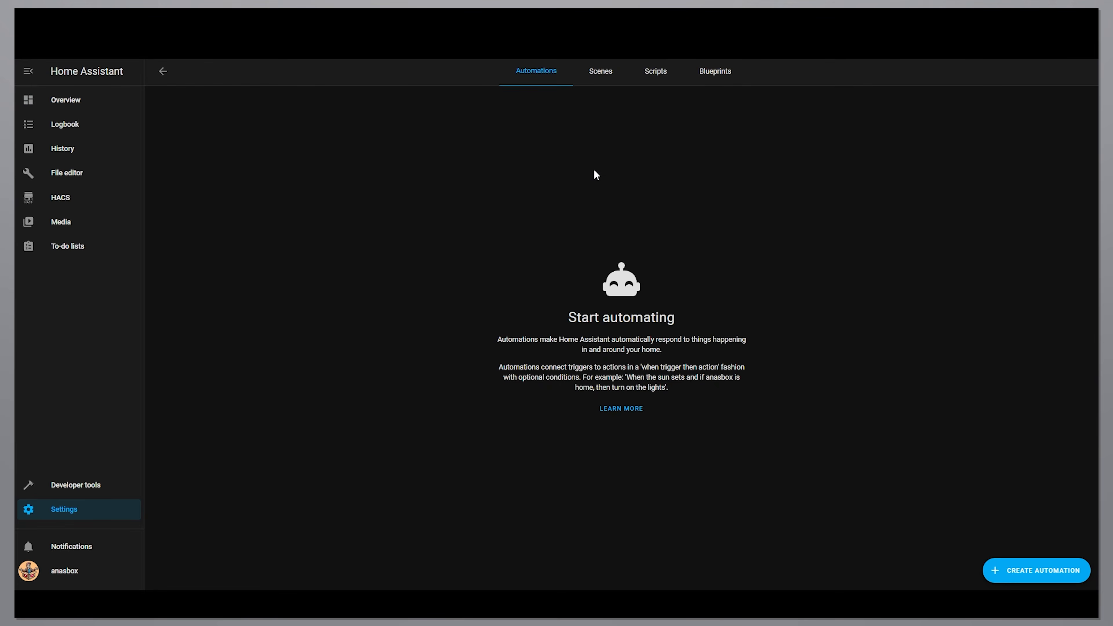
left_click(1063, 569)
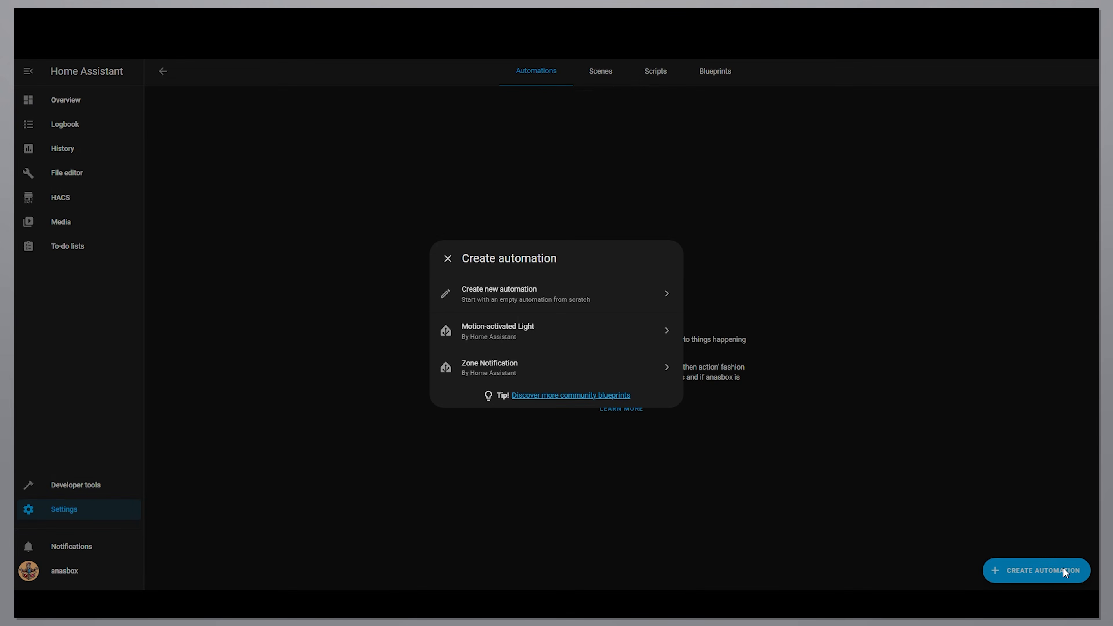
left_click(655, 303)
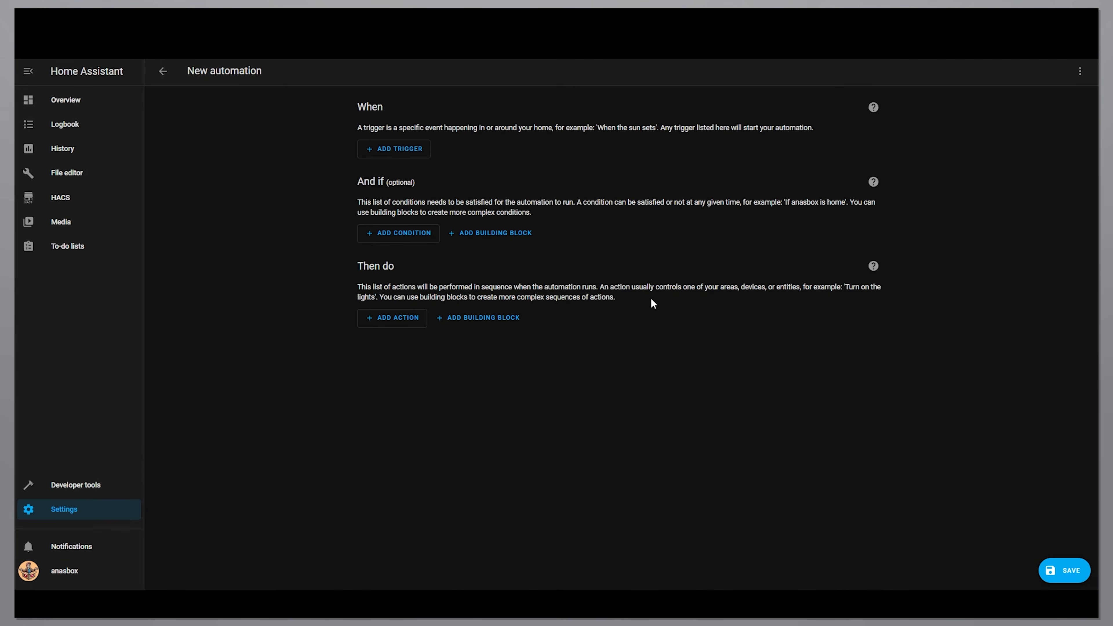
Step: Replace the automation's YAML with Heater bath sync: single action heats climate.bath_thermostat at sensor.bath_temperature + 5, double action turns it off
left_click(1080, 72)
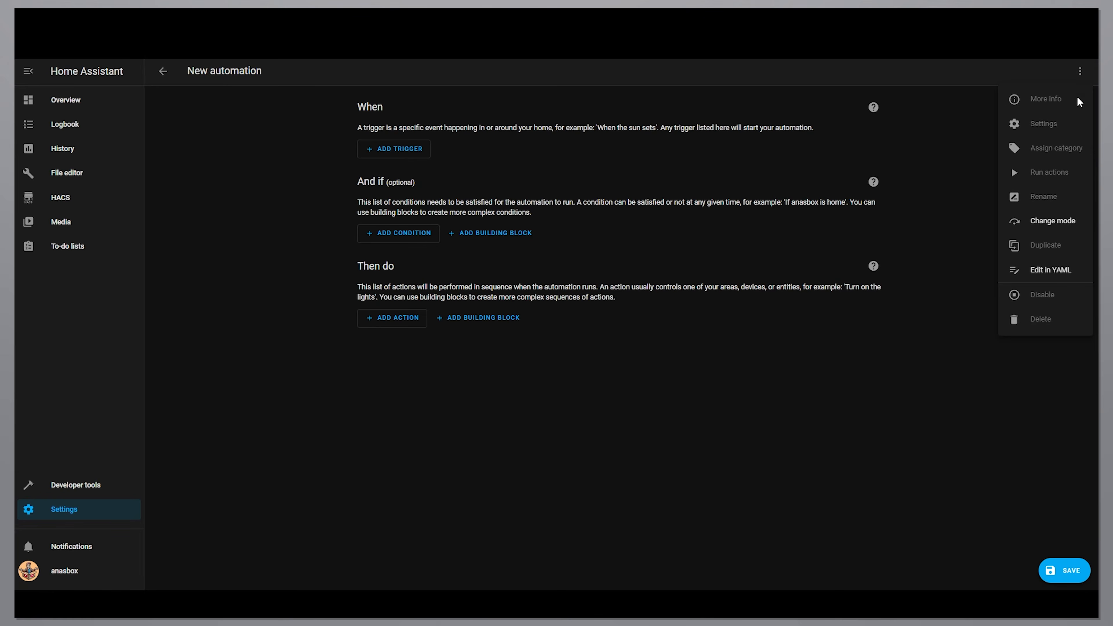
left_click(1061, 277)
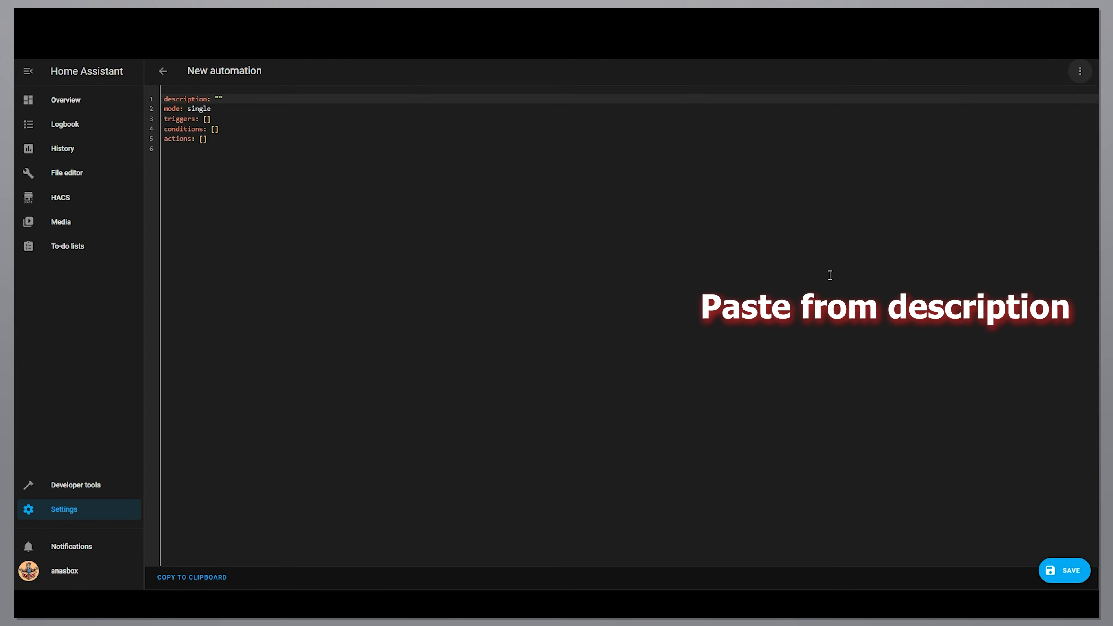
left_click(691, 283)
key("ctrl+a")
key("BackSpace")
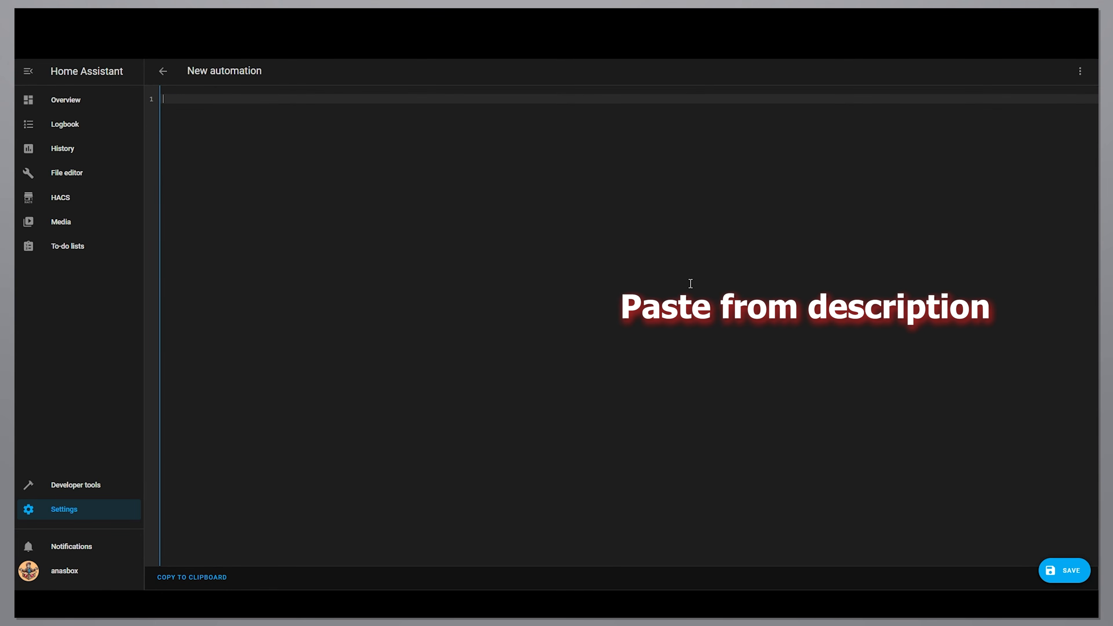
type("alias: Heater bath sync description: Turn on climate and set target temp based on switch state triggers:   - domain: mqtt     device_id: d16b7f4adfef62ac0d3d19733c668579     type: action     subtype: single     trigger: device     id: \"on\"   - domain: mqtt     device_id: d16b7f4adfef62ac0d3d19733c668579     type: action     subtype: double     trigger: device     id: \"off\" conditions: [] actions:   - choose:       - conditions:           - condition: trigger             id: \"on\"         sequence:           - data:               entity_id: climate.bath_thermostat               temperature: \"{{ states('sensor.bath_temperature') | float + 5 }}\"             action: climate.set_temperature             enabled: true           - data:               hvac_mode: Heat             action: climate.set_hvac_mode             target:               entity_id: climate.bath_thermostat       - conditions:           - condition: trigger             id: \"off\"         sequence:           - data:               entity_id: climate.bath_thermostat               hvac_mode: \"off\"             action: climate.set_hvac_mode     enabled: true")
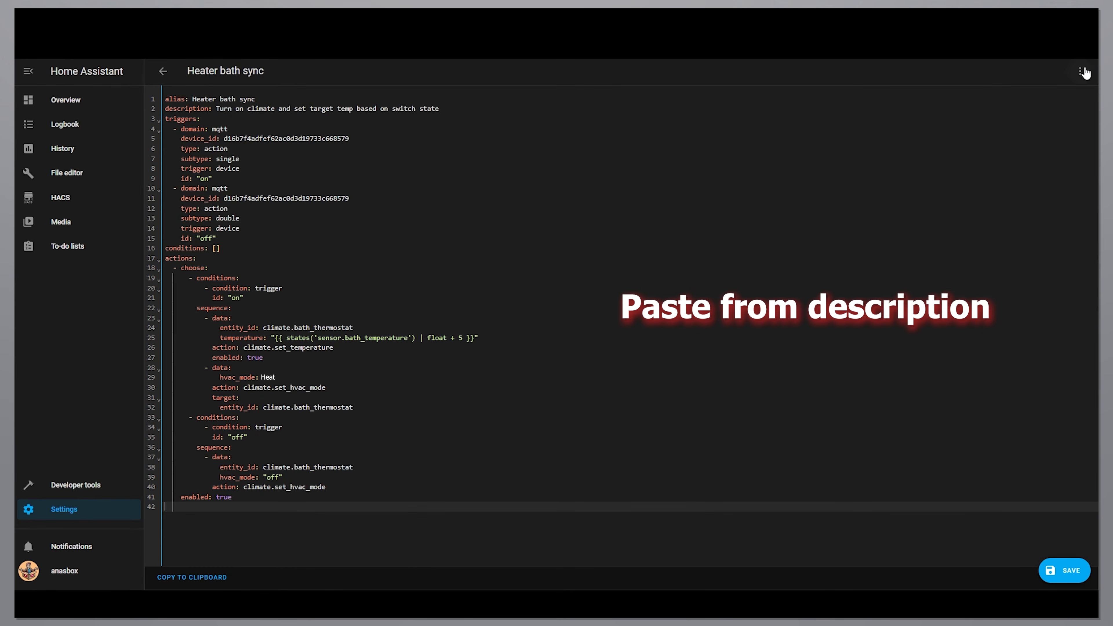
Step: Return the automation to the visual editor and save it under the name Heater bath sync
left_click(1082, 71)
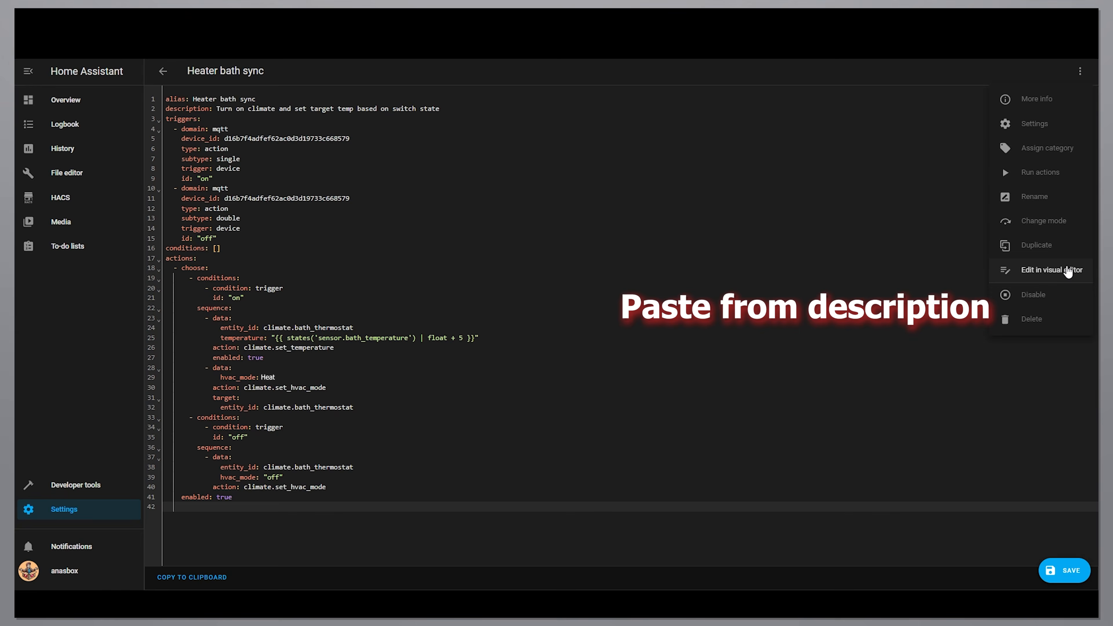
left_click(1067, 271)
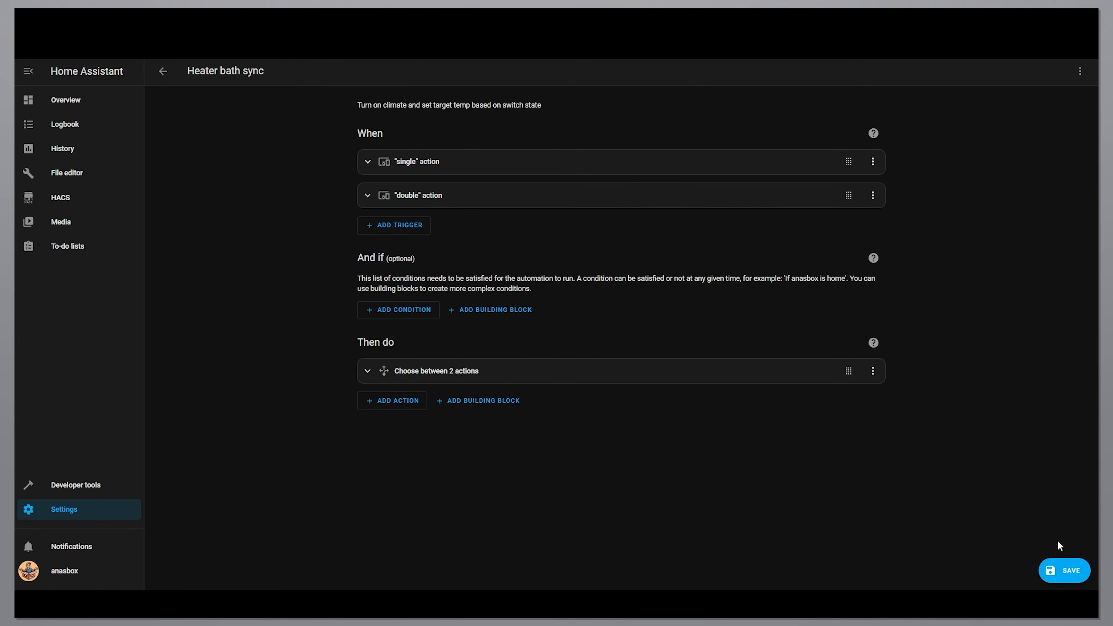
left_click(1062, 570)
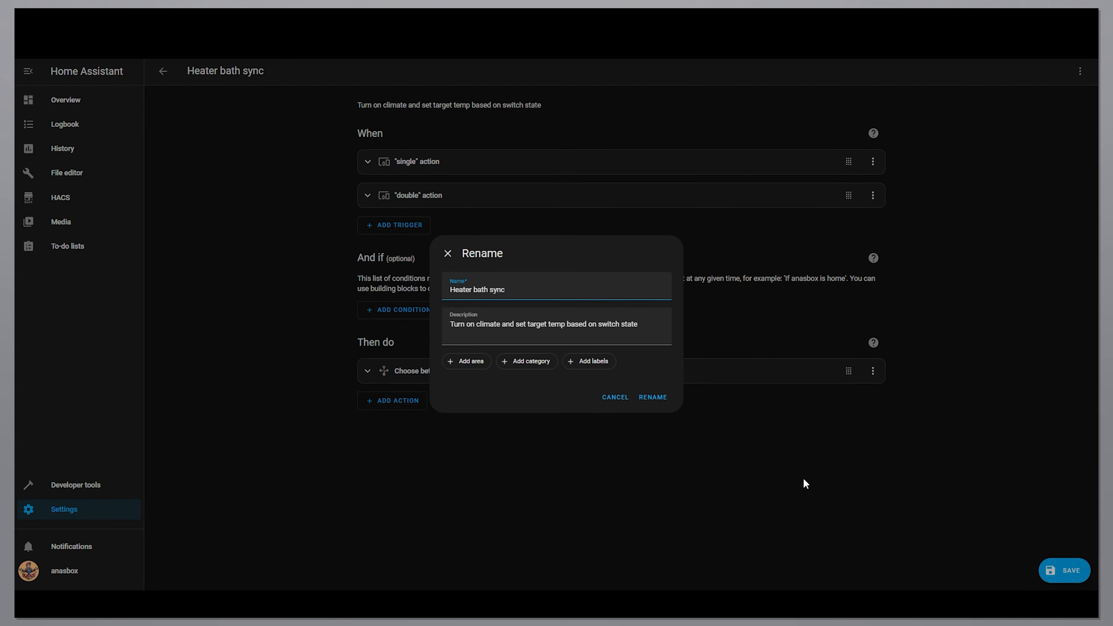
left_click(653, 397)
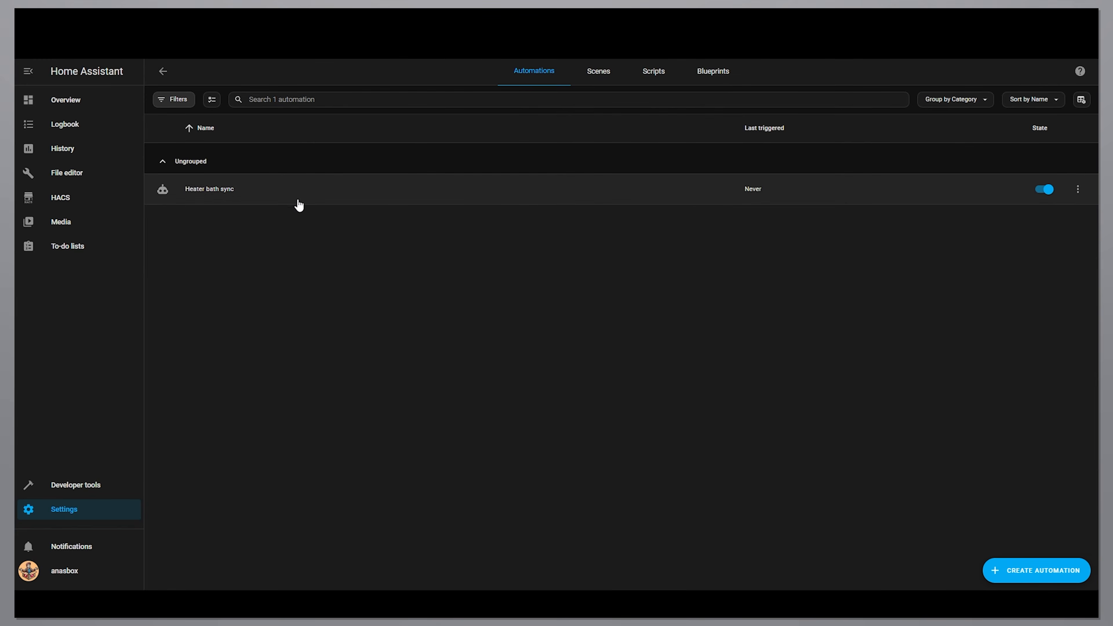
Step: Reopen the Heater bath sync automation and check the details of its single and double action triggers
left_click(298, 204)
left_click(552, 171)
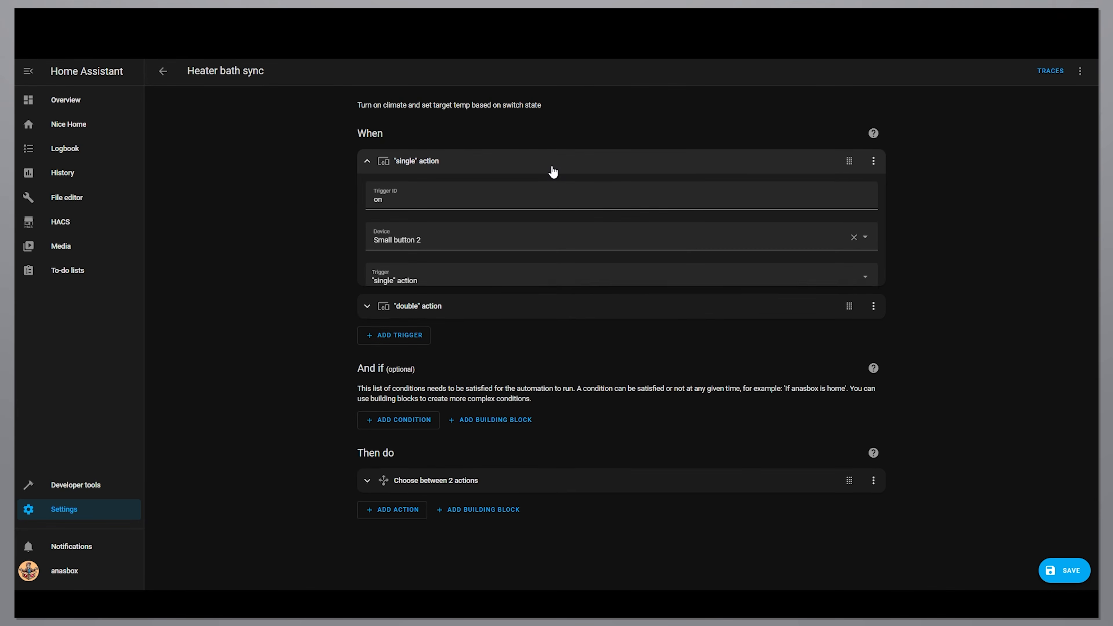
left_click(553, 171)
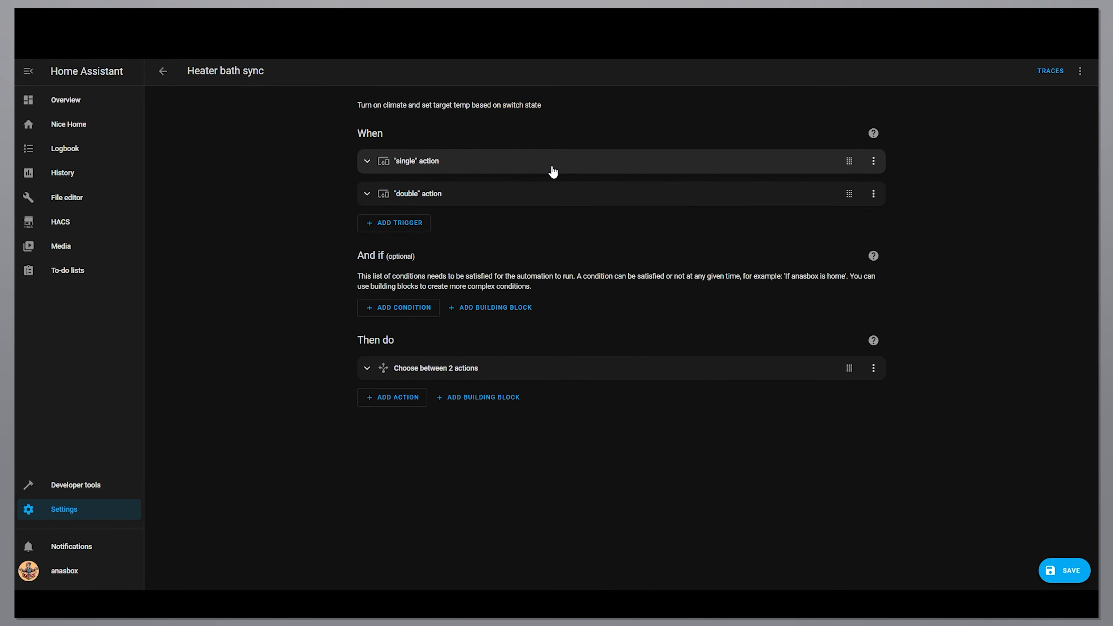
left_click(553, 195)
left_click(553, 195)
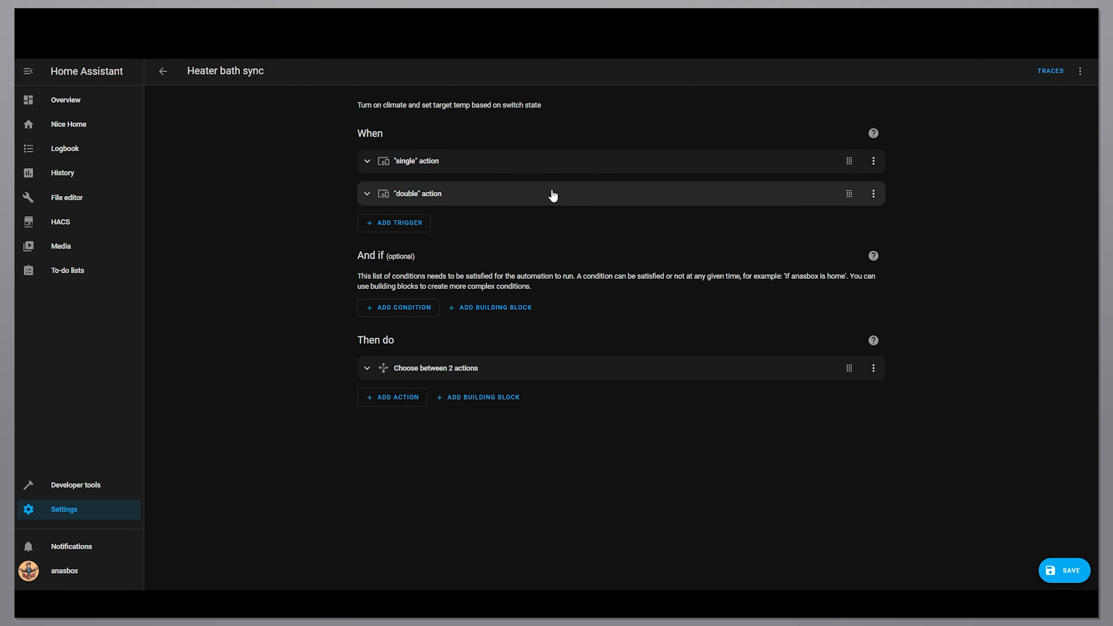
Step: Examine the target temperature and HVAC mode actions in Option 1 of the automation's choose block, and collapse the option
left_click(559, 369)
left_click(552, 394)
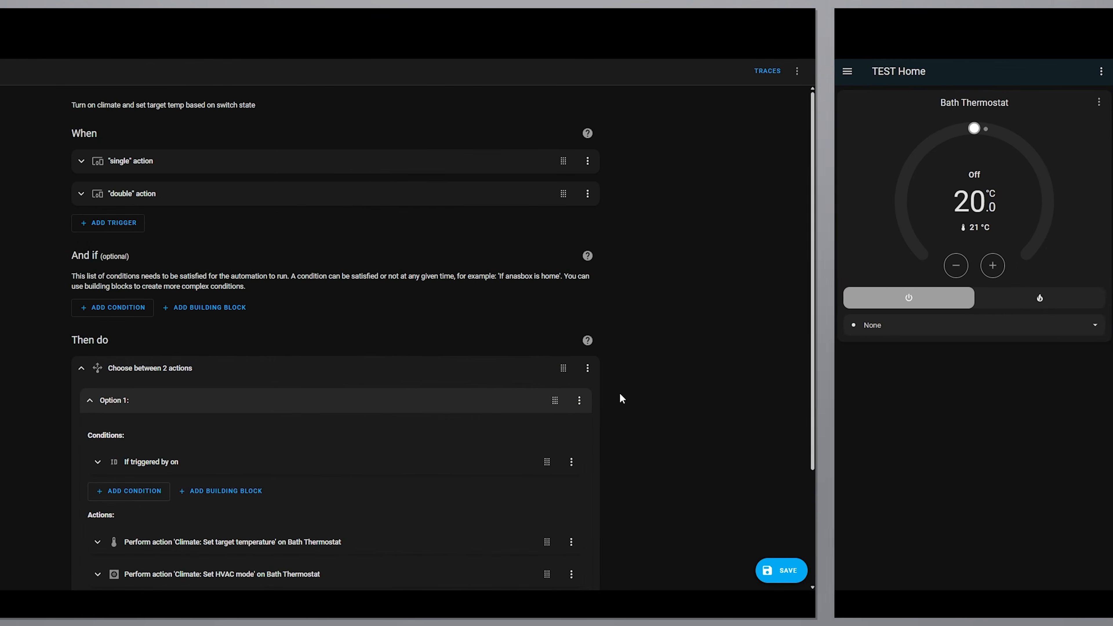
left_click(456, 395)
scroll(663, 398, "down", 3)
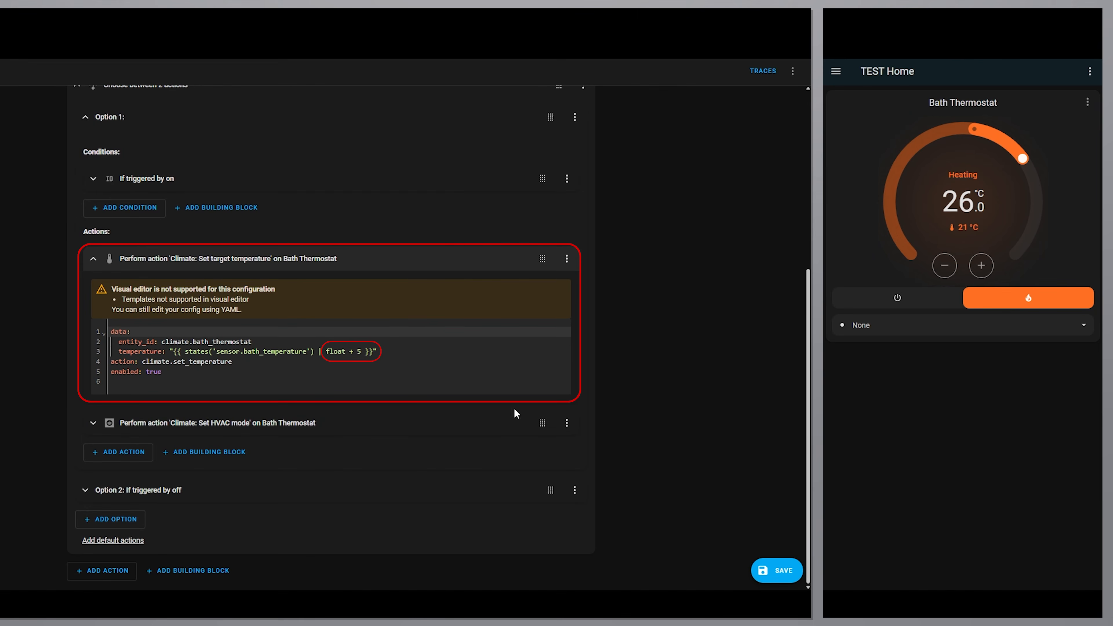
left_click(517, 423)
scroll(652, 409, "down", 4)
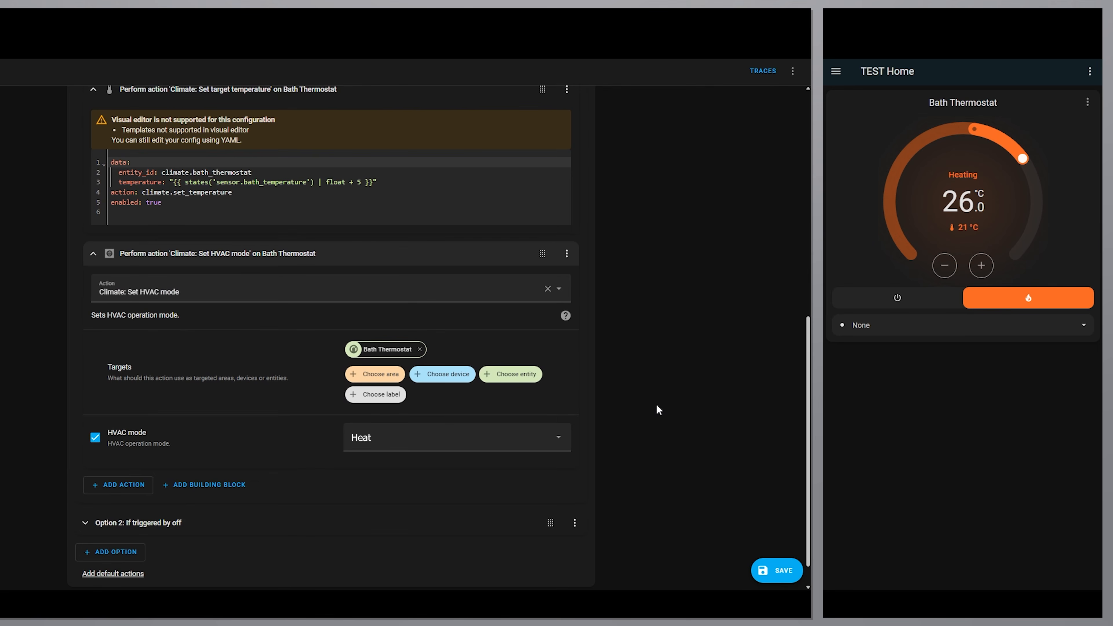
scroll(657, 406, "up", 7)
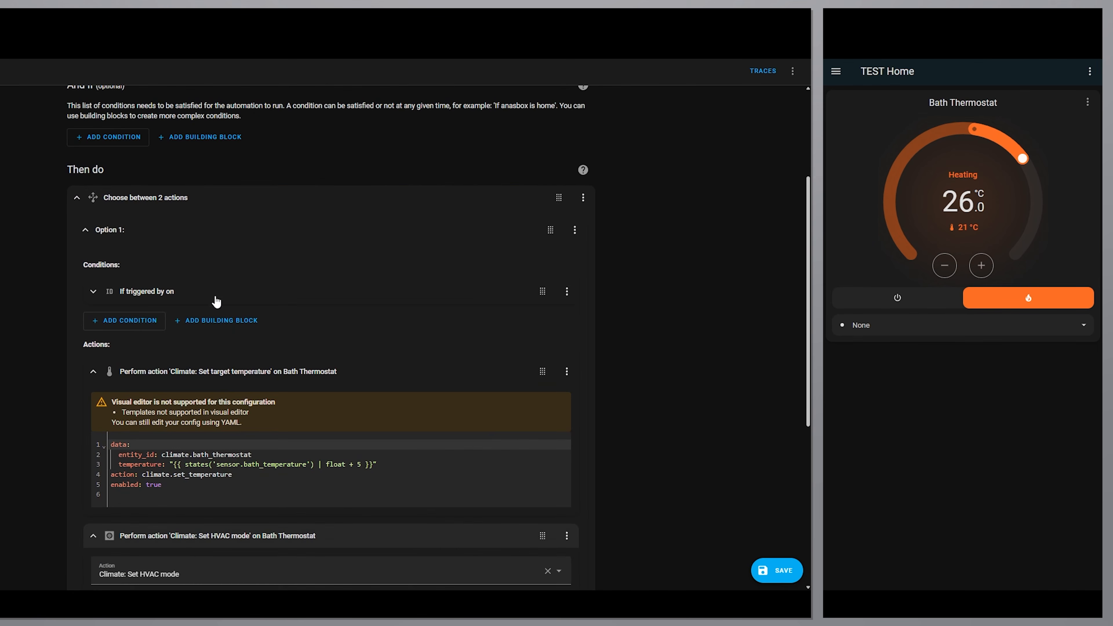
left_click(113, 231)
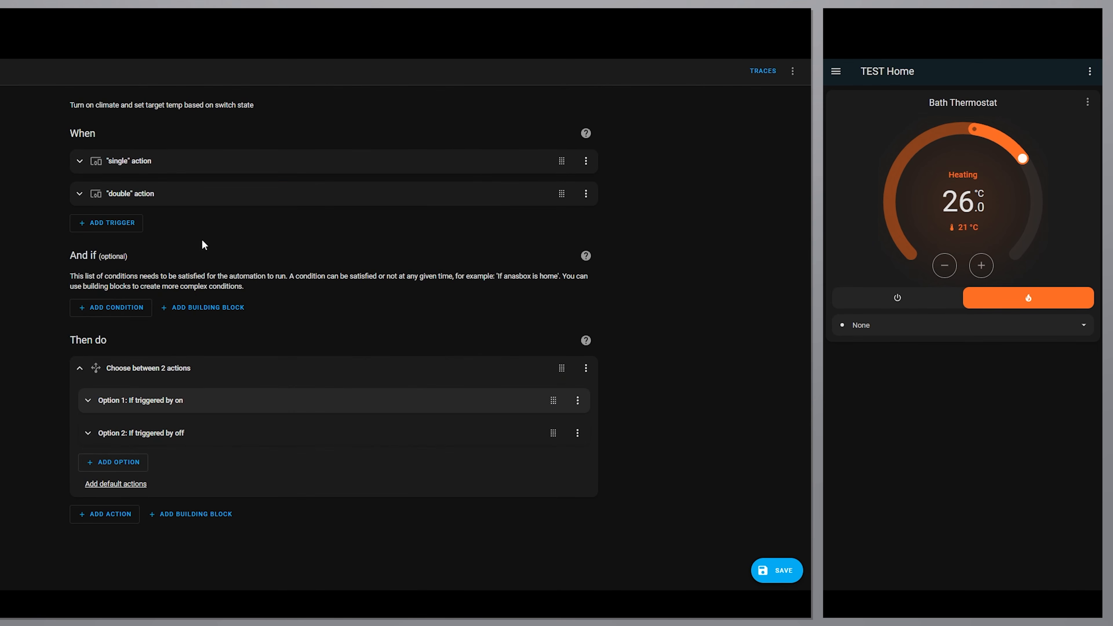
Step: Examine the trigger condition and the HVAC mode action for Bath Thermostat in Option 2 of the automation's choose block
left_click(342, 437)
scroll(525, 439, "down", 3)
left_click(473, 457)
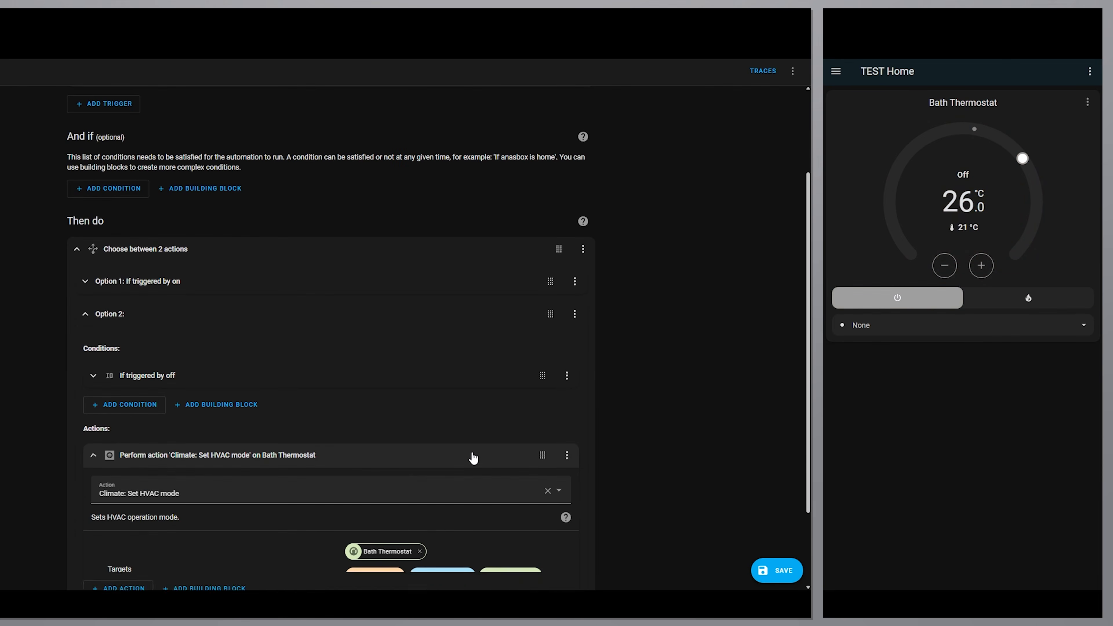
scroll(641, 436, "down", 5)
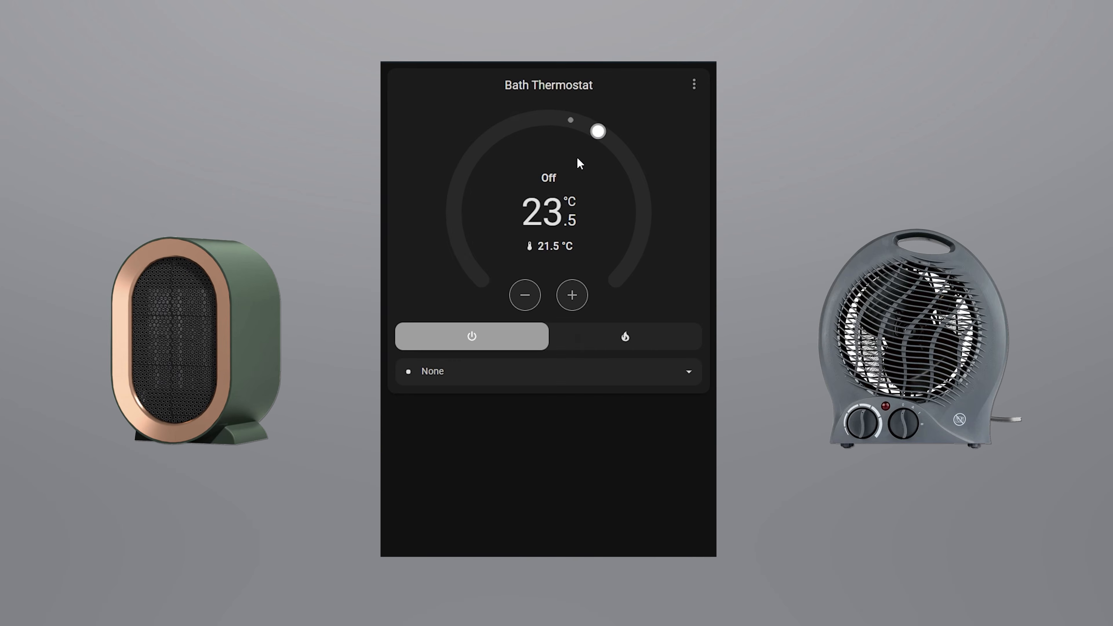
Step: Switch the Bath Thermostat to heat mode and try its presets, selecting Away followed by Comfort
left_click(631, 338)
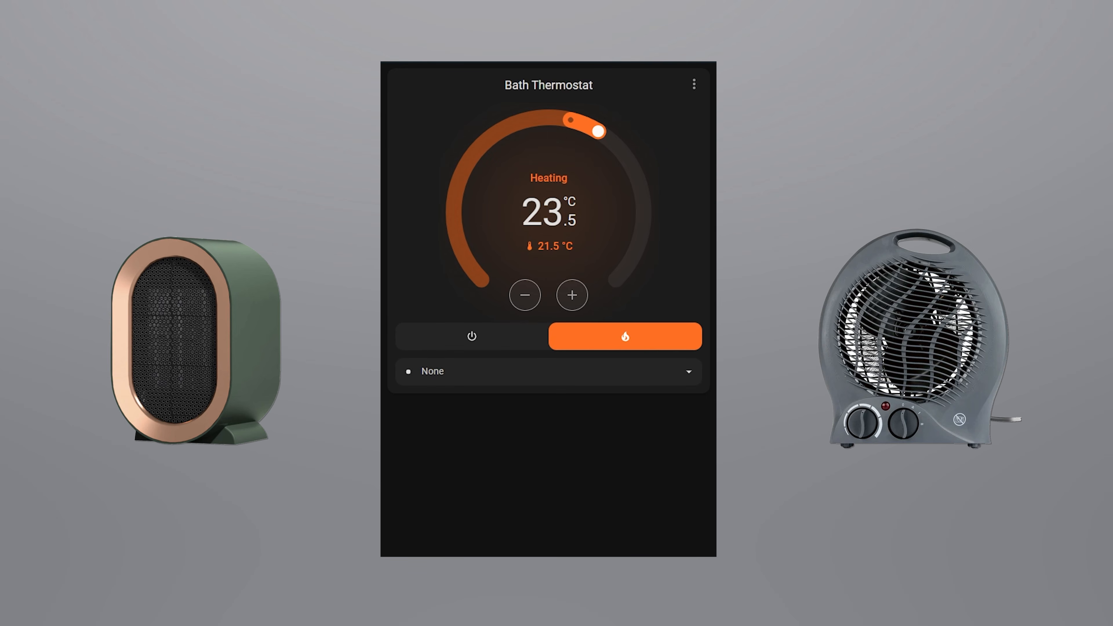
left_click(689, 373)
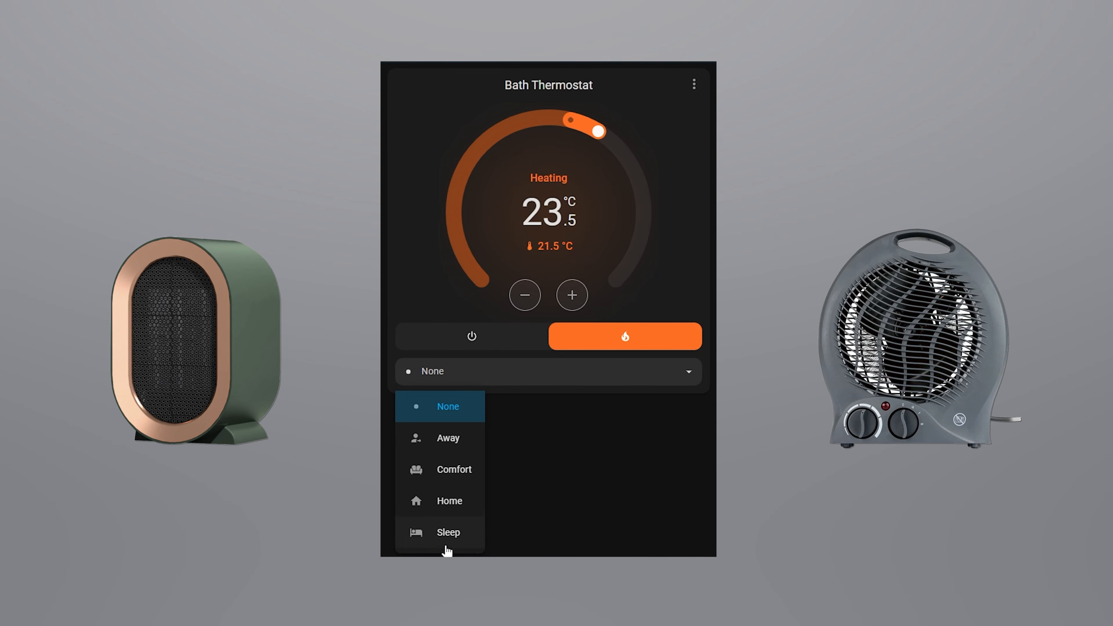
left_click(462, 448)
left_click(578, 372)
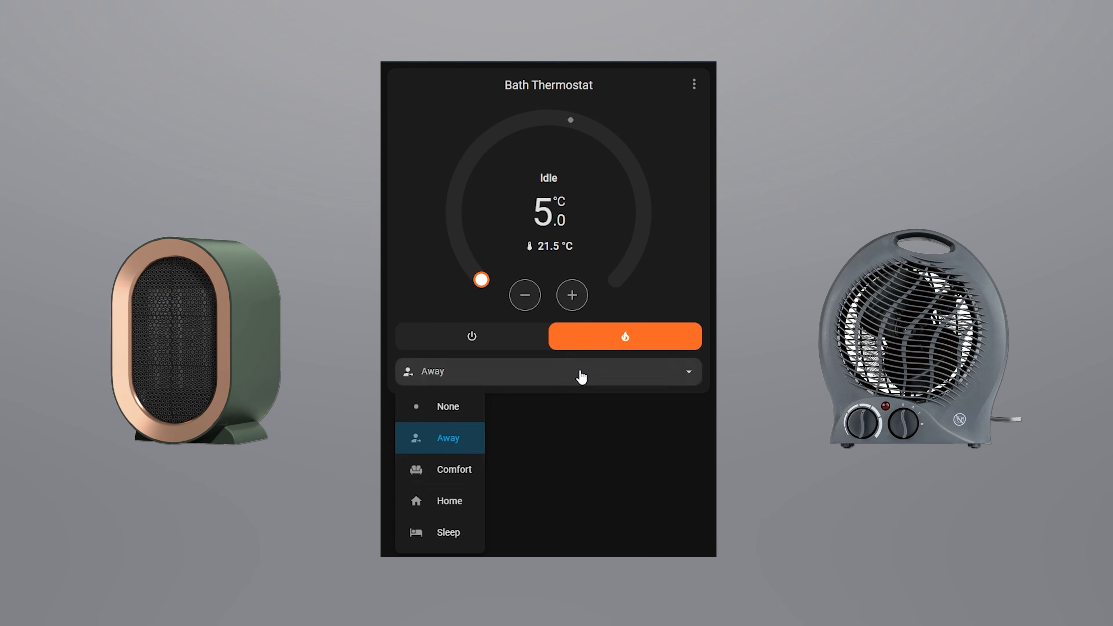
left_click(463, 468)
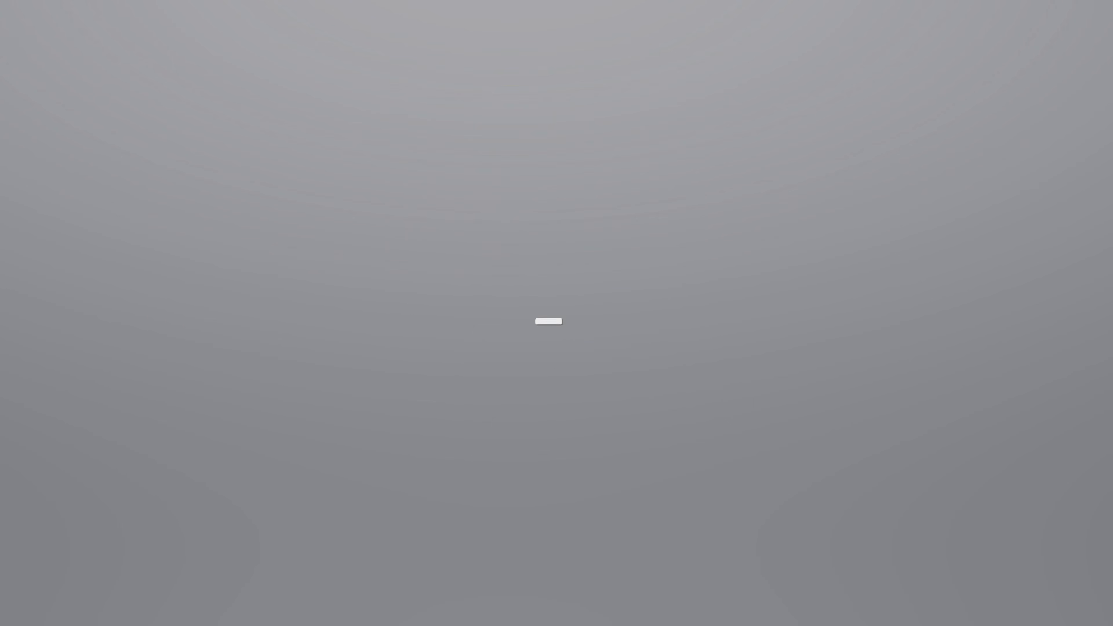